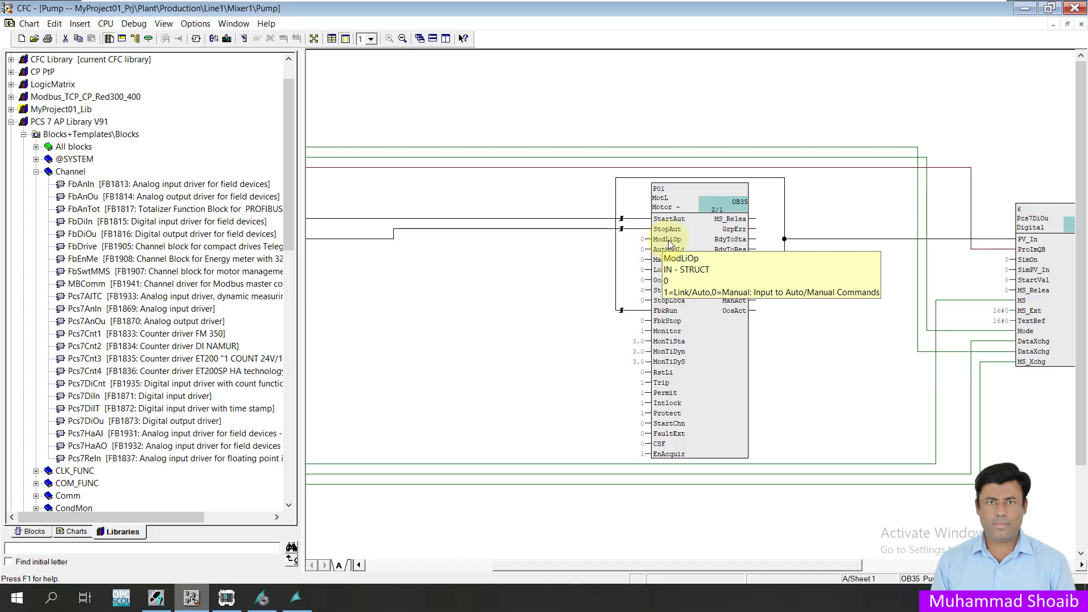
# Set the value of the ModLiOp input on motor block P01 to 1
pyautogui.doubleClick(680, 244)
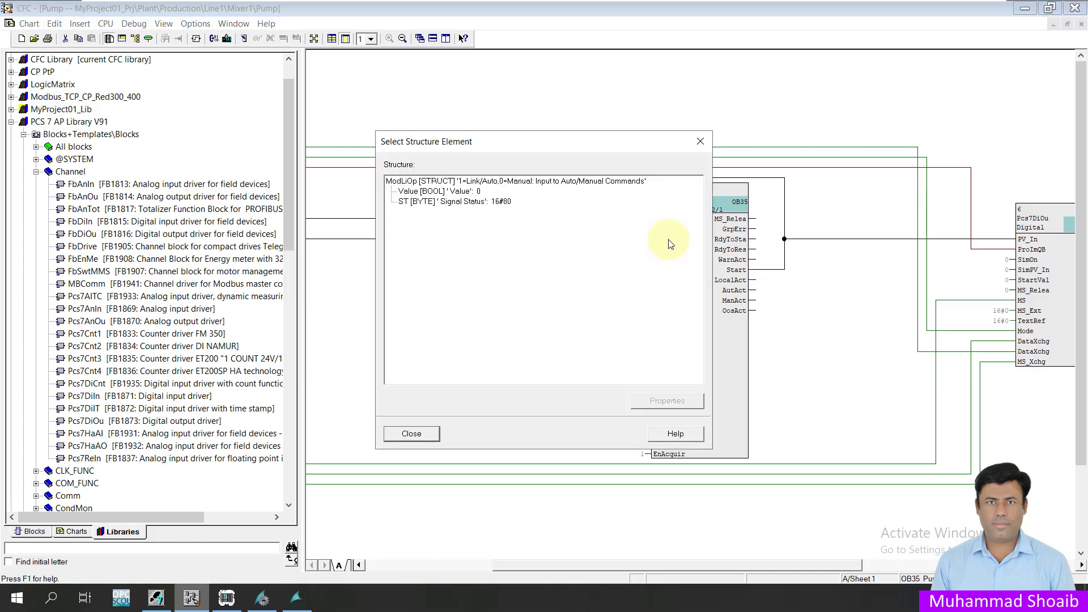
pyautogui.doubleClick(462, 195)
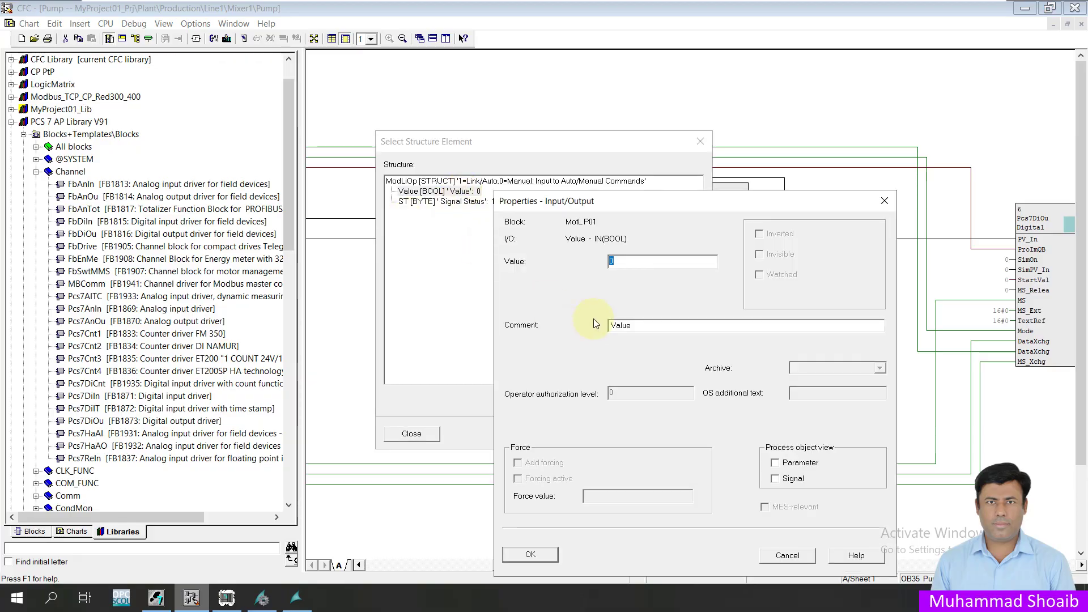
pyautogui.write('1')
pyautogui.click(533, 553)
pyautogui.click(430, 435)
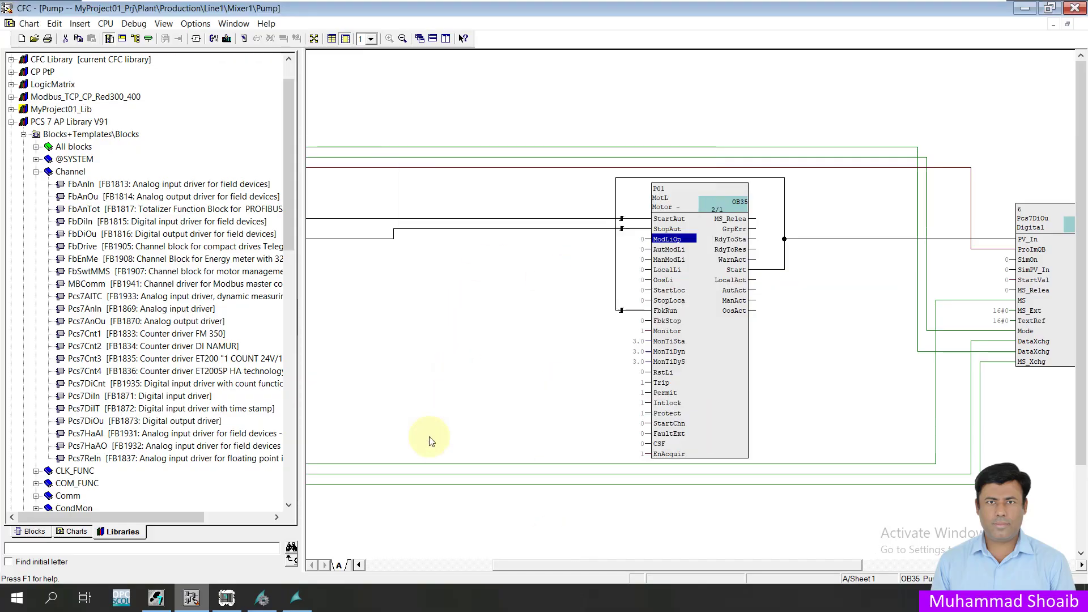
# Open the I/O list in the properties of motor block P01 and sort it by name
pyautogui.moveTo(675, 241)
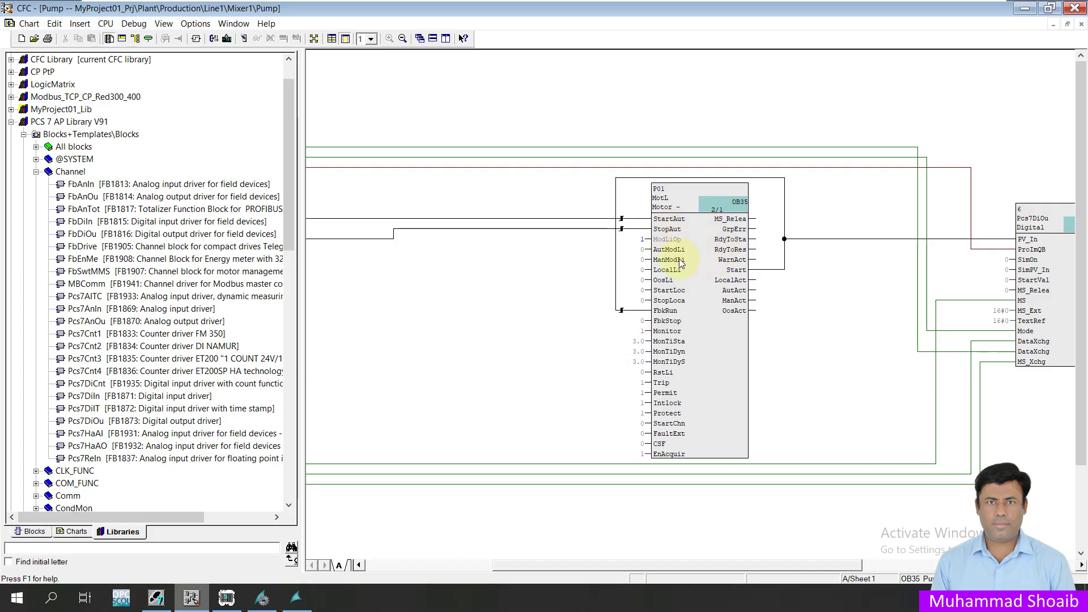
pyautogui.moveTo(703, 339)
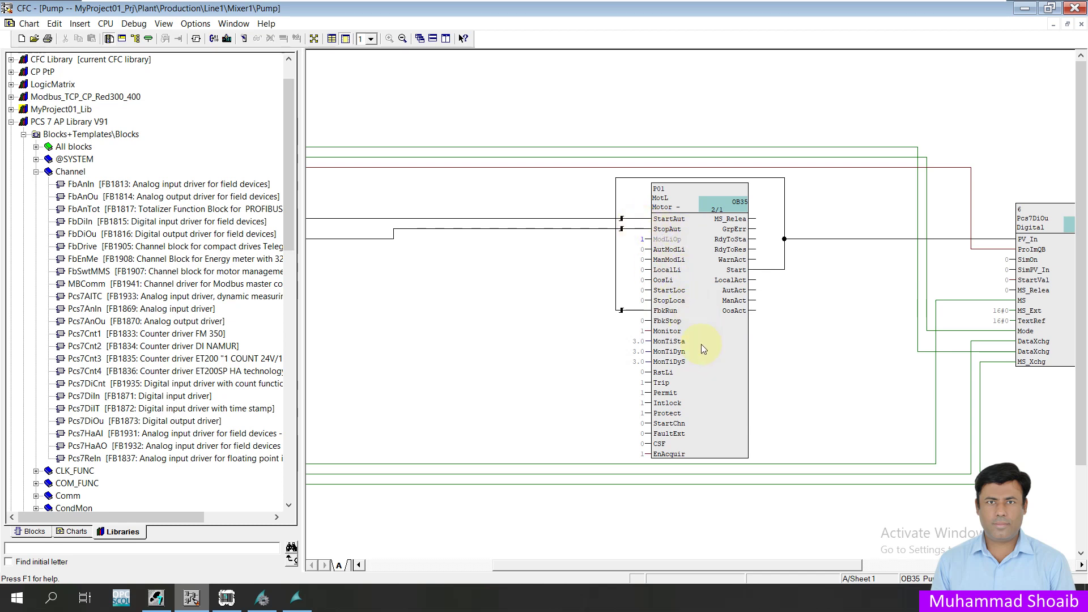
pyautogui.click(709, 321)
pyautogui.rightClick(708, 322)
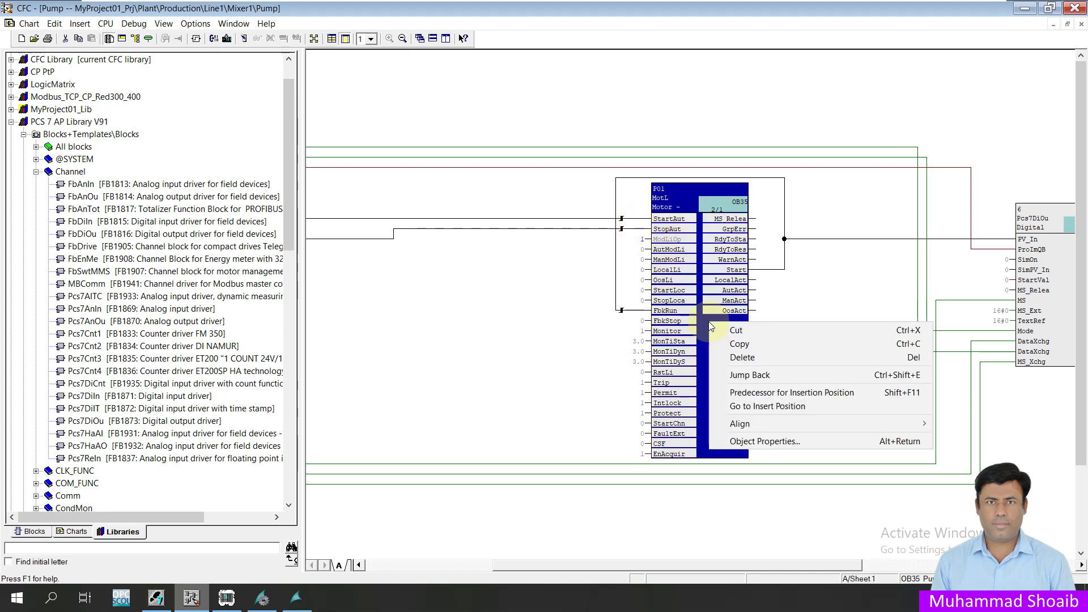
pyautogui.click(754, 442)
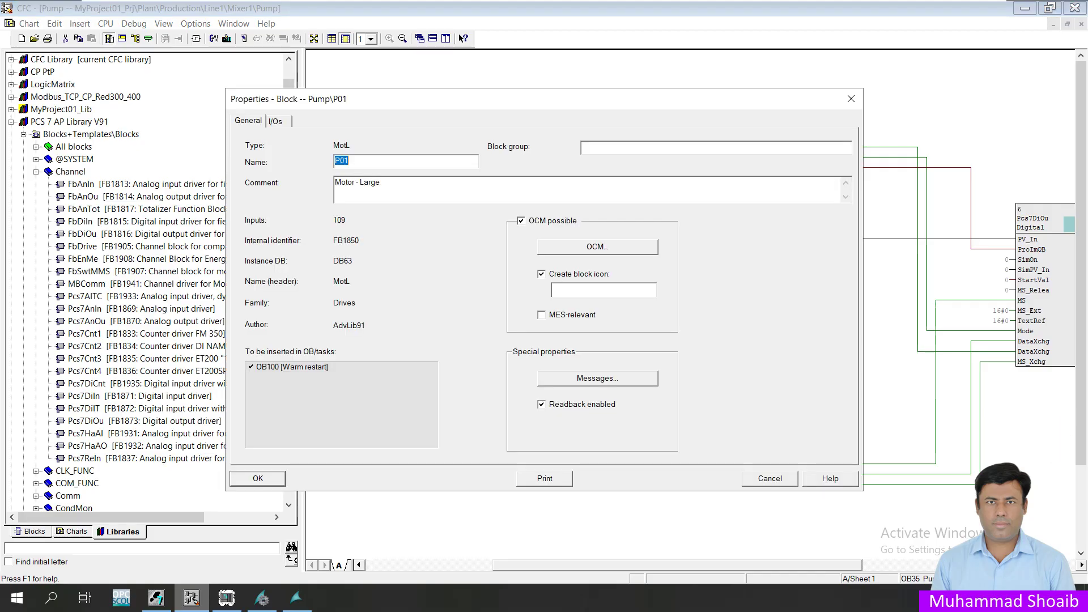
pyautogui.click(280, 122)
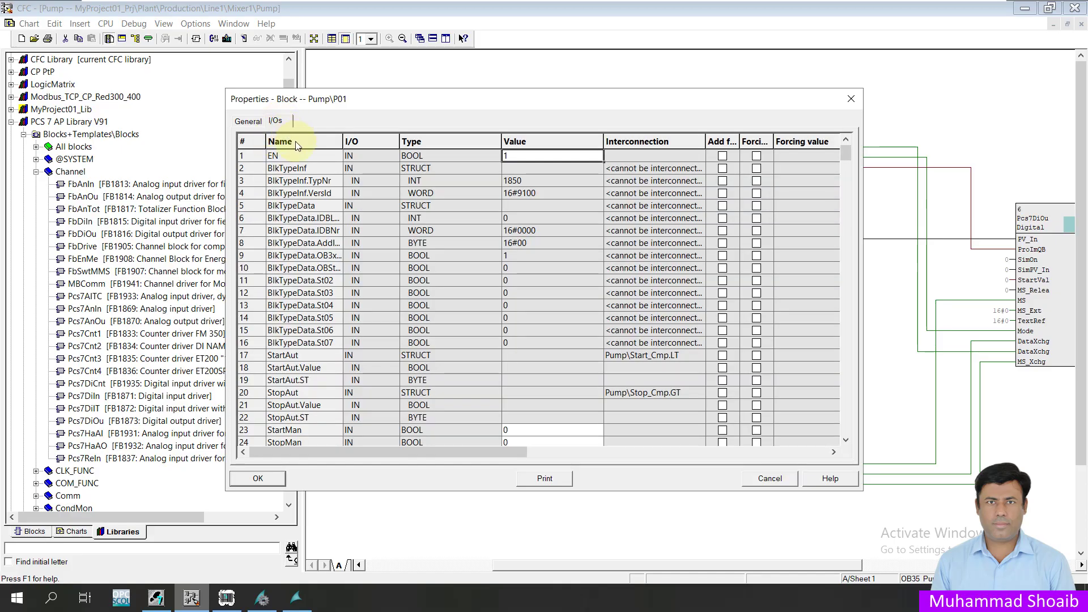
pyautogui.click(294, 141)
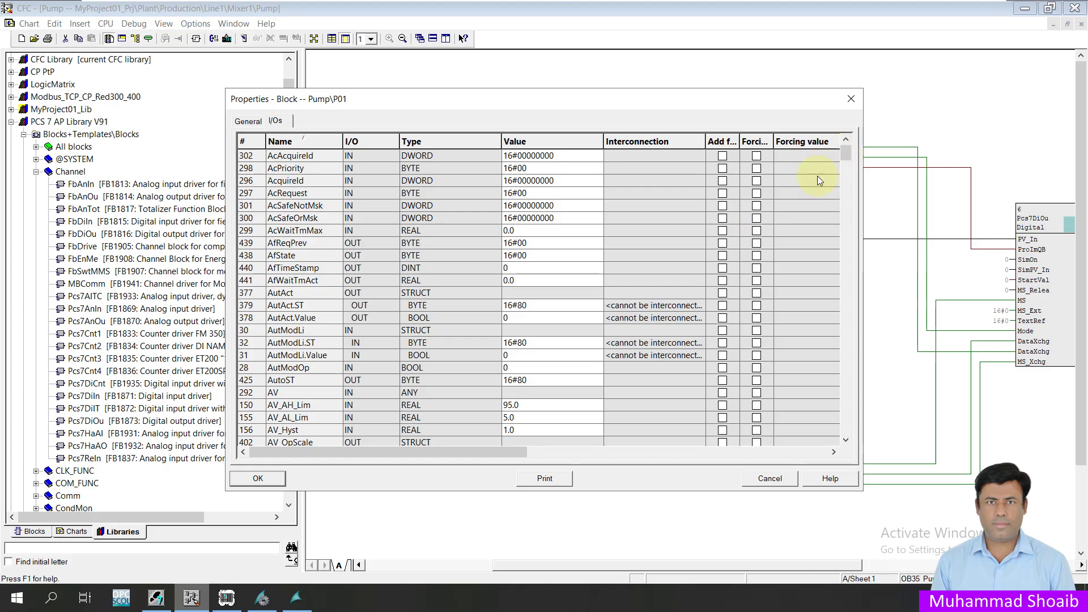
# Make the StartMan input of block P01 visible by clearing its Invisible option
pyautogui.scroll(-20, 807, 189)
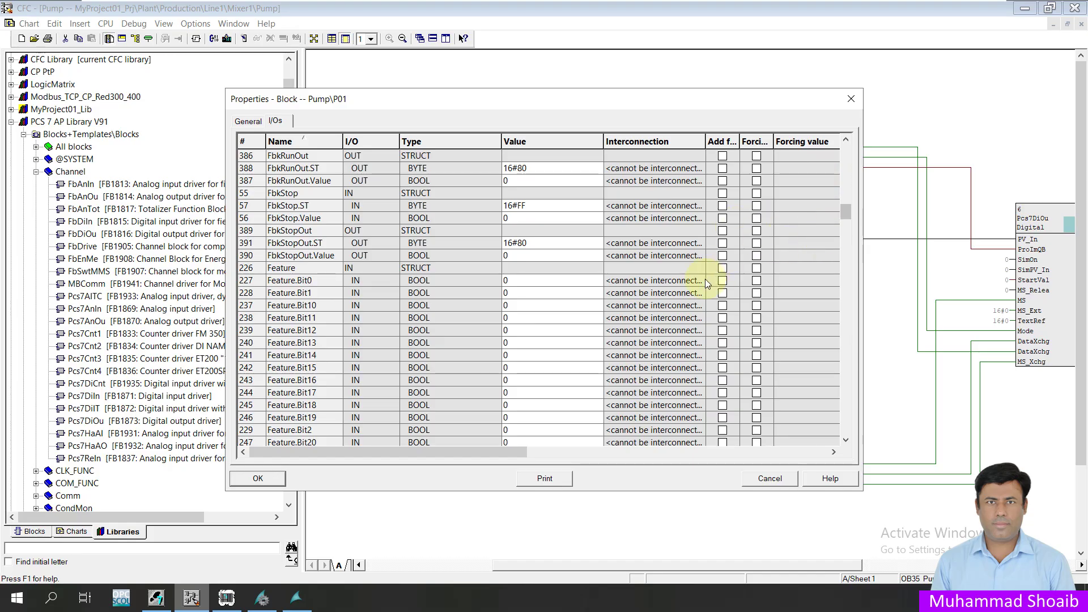
pyautogui.scroll(-20, 706, 279)
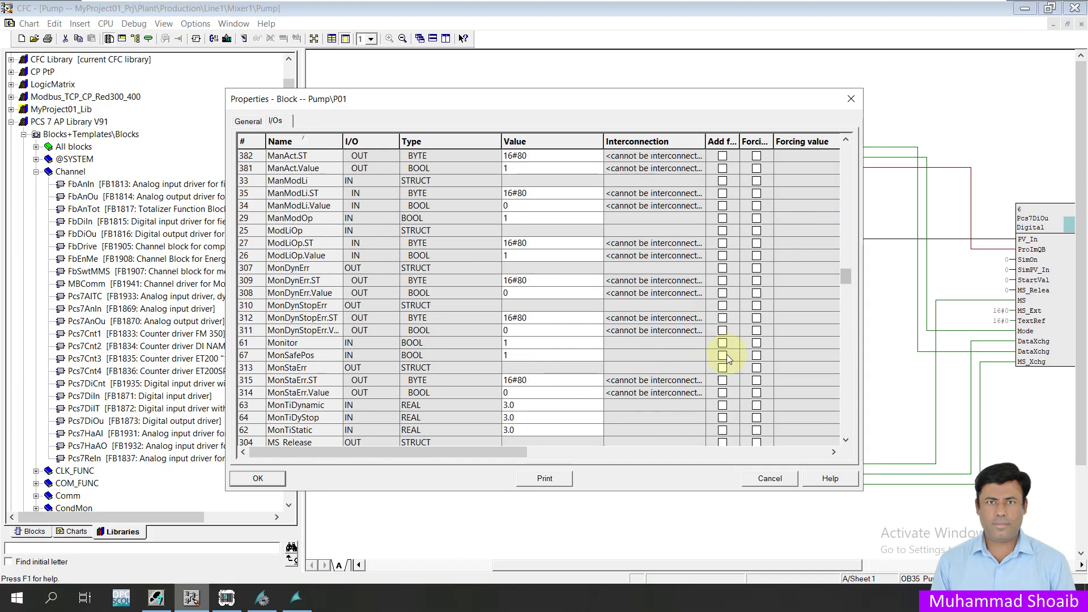
pyautogui.scroll(-1, 576, 351)
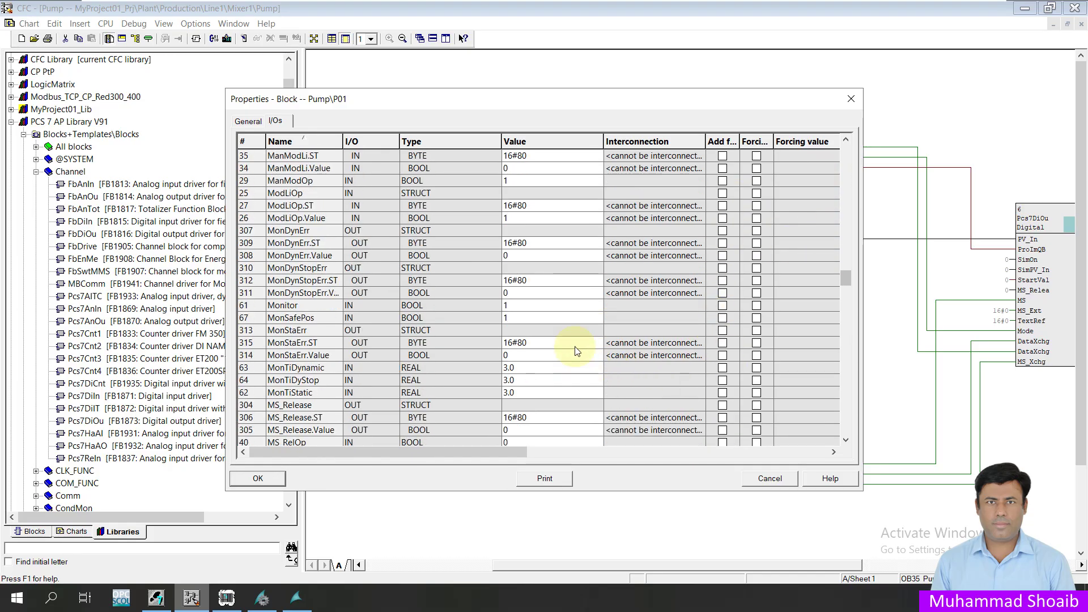
pyautogui.scroll(-3, 576, 350)
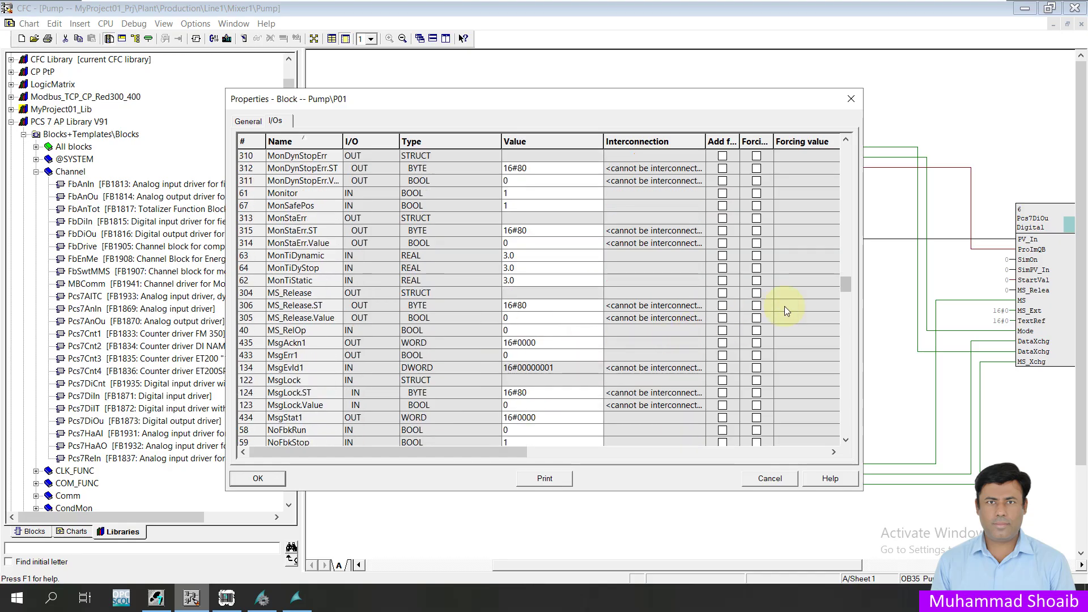
pyautogui.moveTo(845, 287); pyautogui.dragTo(834, 386)
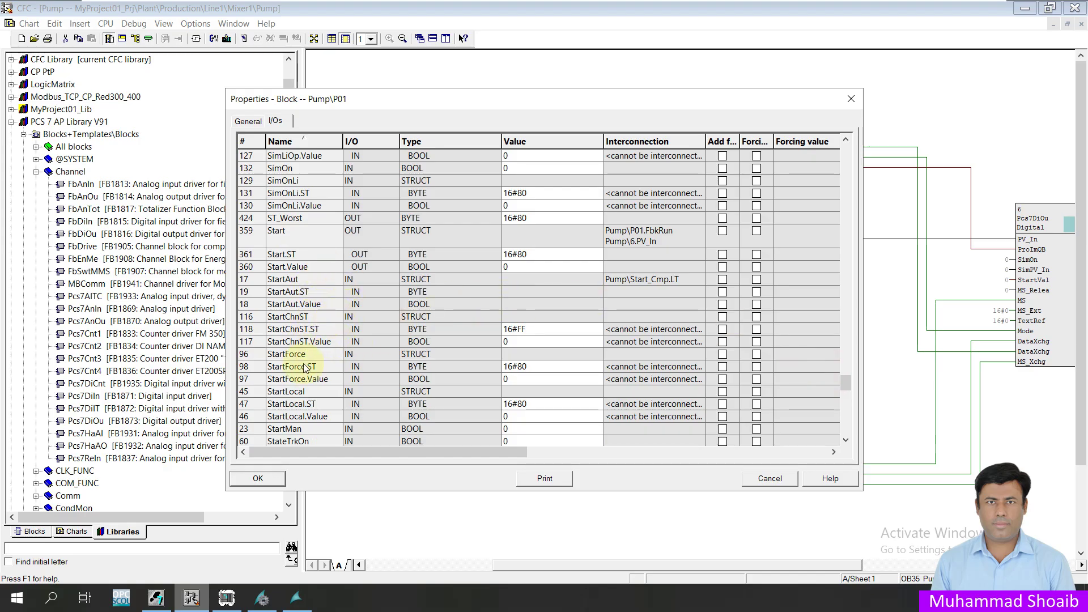
pyautogui.click(297, 428)
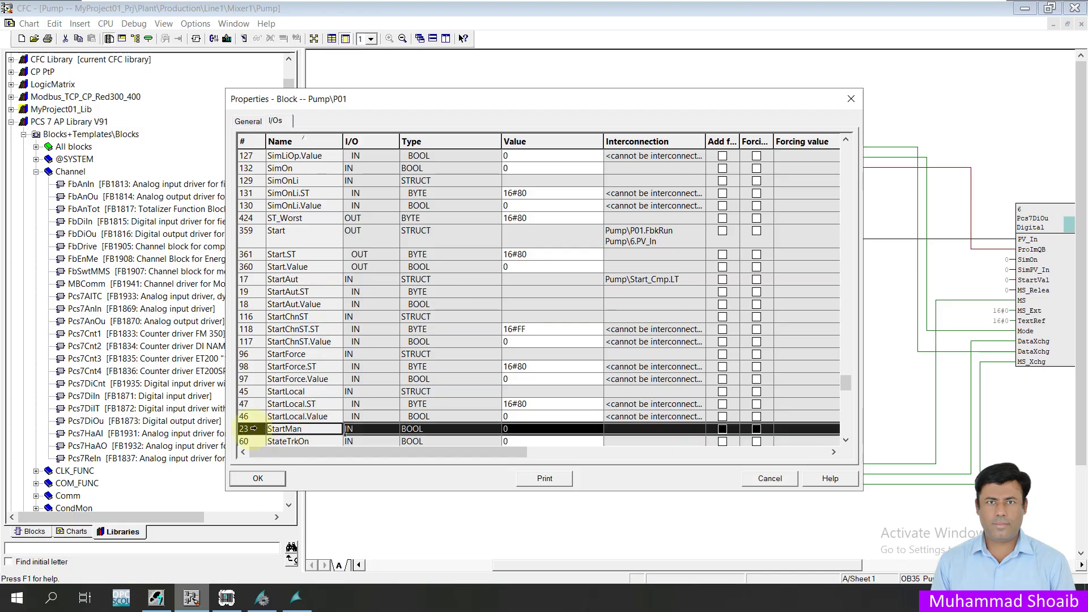
pyautogui.moveTo(435, 453); pyautogui.dragTo(599, 457)
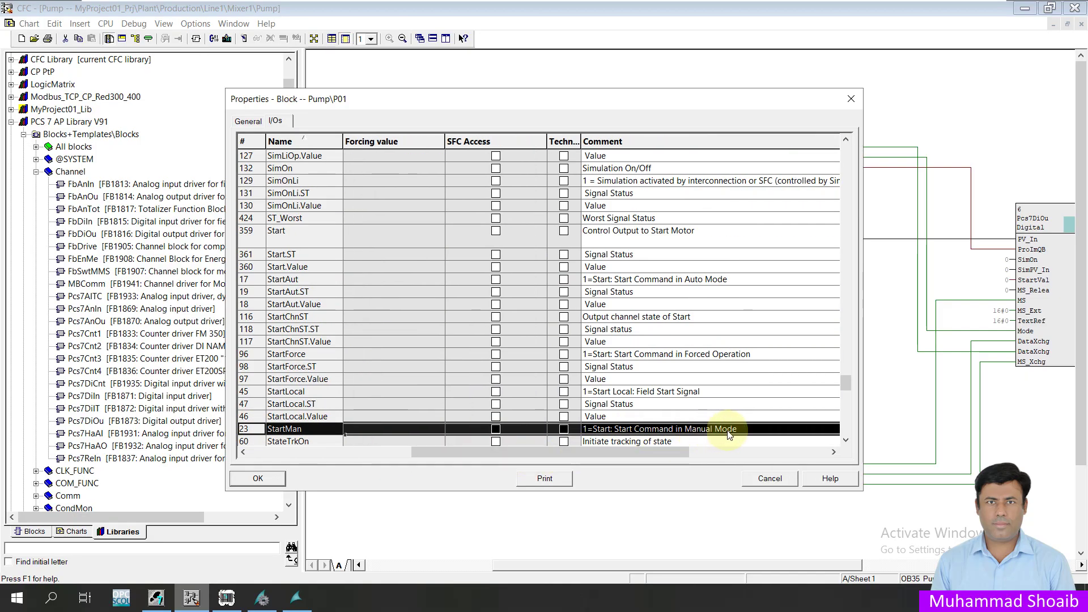
pyautogui.moveTo(604, 452); pyautogui.dragTo(671, 451)
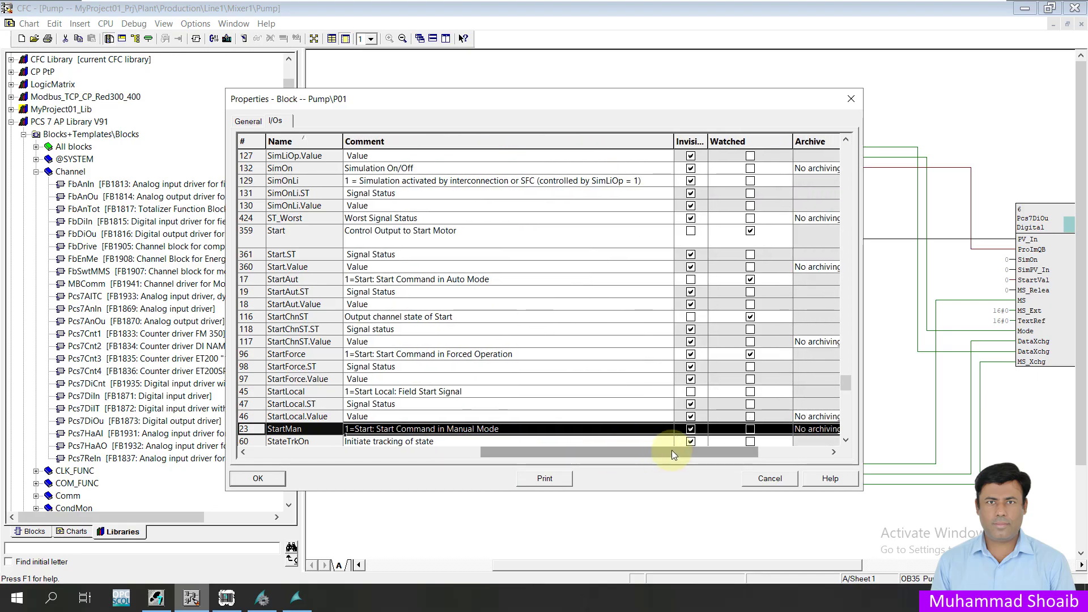
pyautogui.click(692, 430)
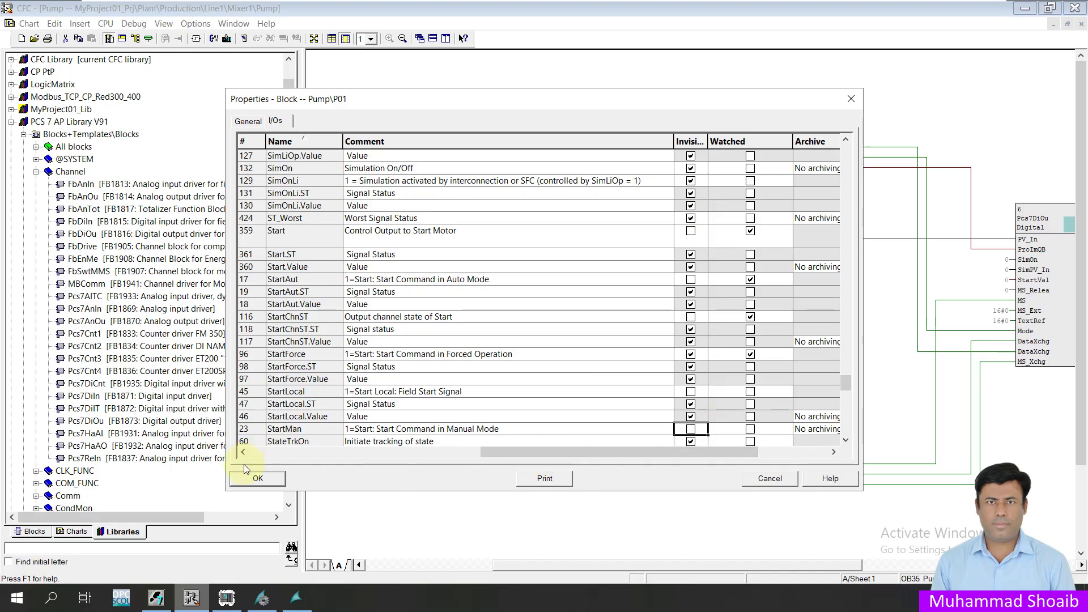
# Make the StopMan input of block P01 visible by clearing its Invisible option, and apply the block properties
pyautogui.moveTo(539, 452); pyautogui.dragTo(345, 461)
pyautogui.scroll(-7, 445, 362)
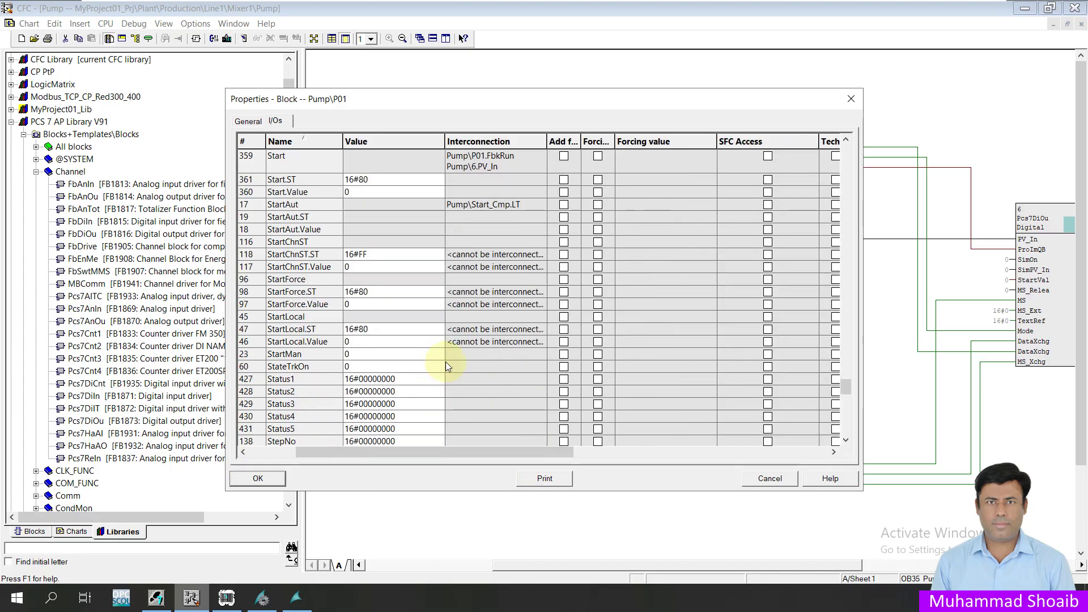
pyautogui.scroll(-2, 446, 362)
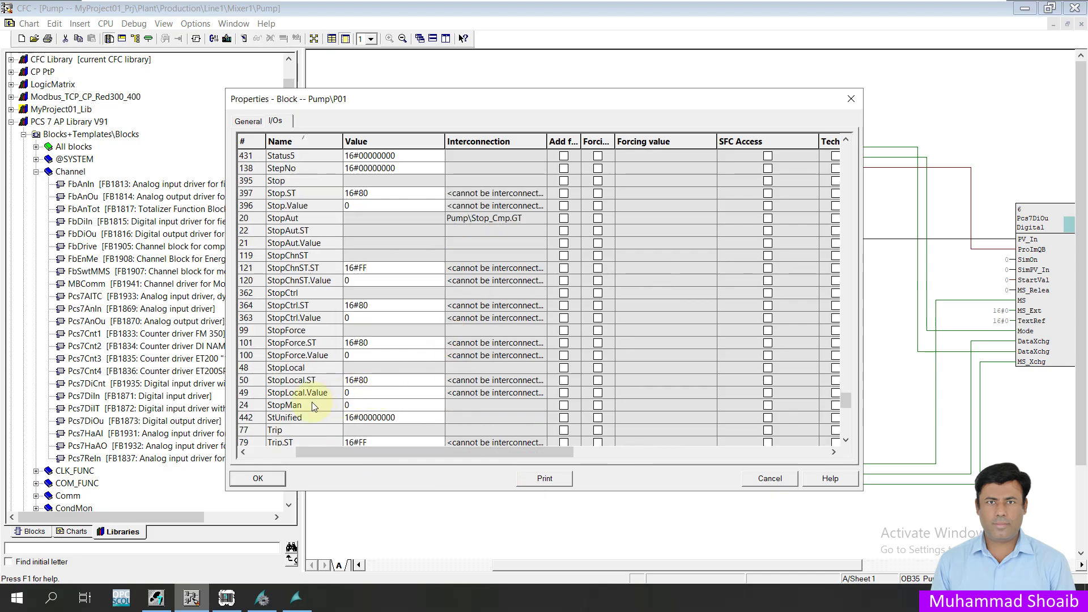
pyautogui.click(247, 405)
pyautogui.moveTo(377, 453); pyautogui.dragTo(563, 447)
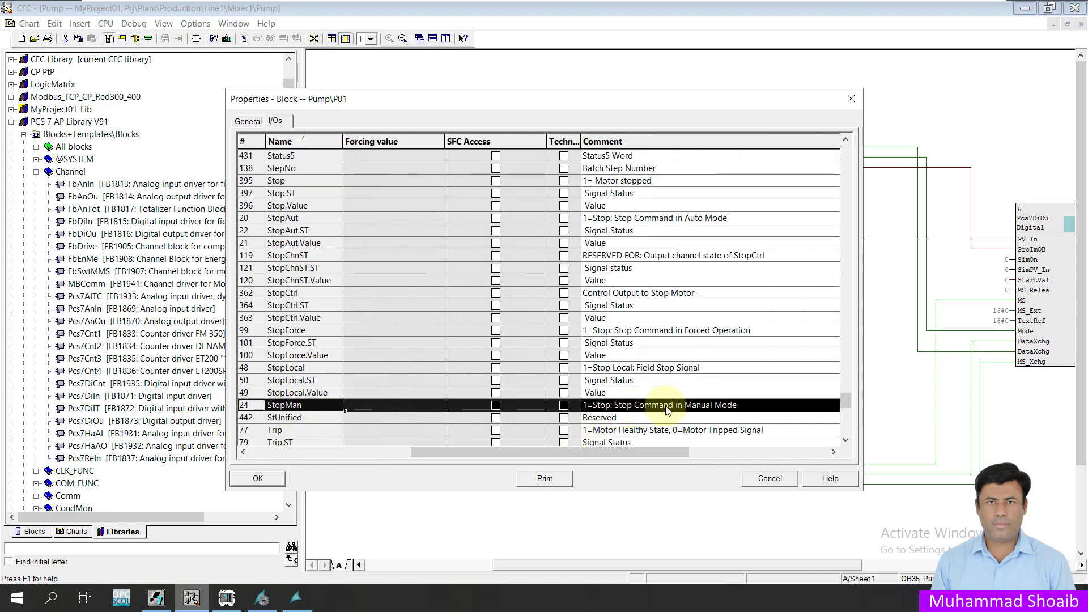
pyautogui.moveTo(575, 447); pyautogui.dragTo(660, 453)
pyautogui.click(690, 405)
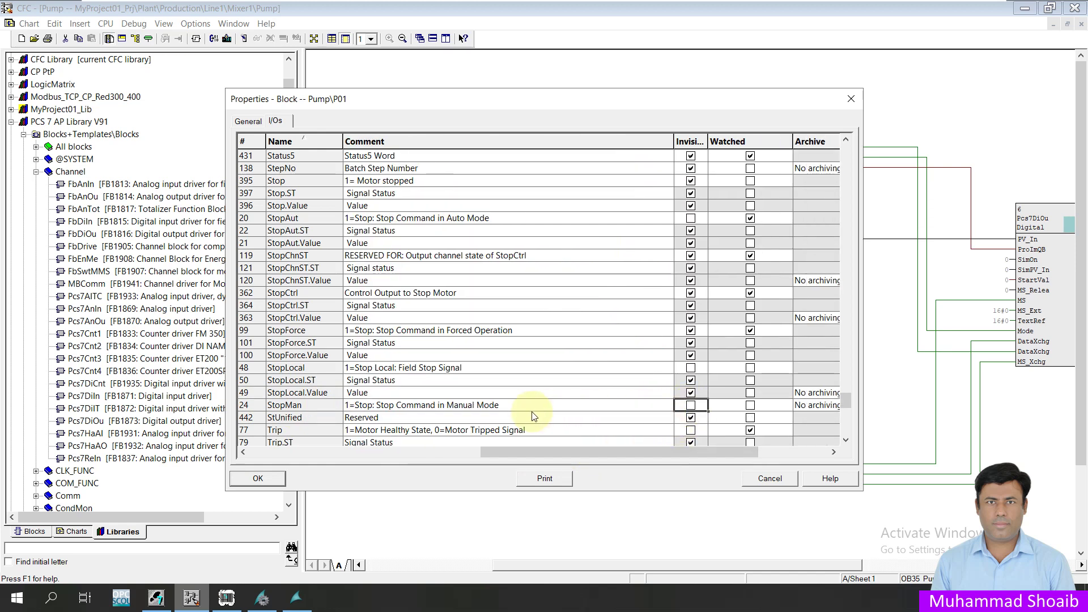
pyautogui.click(277, 482)
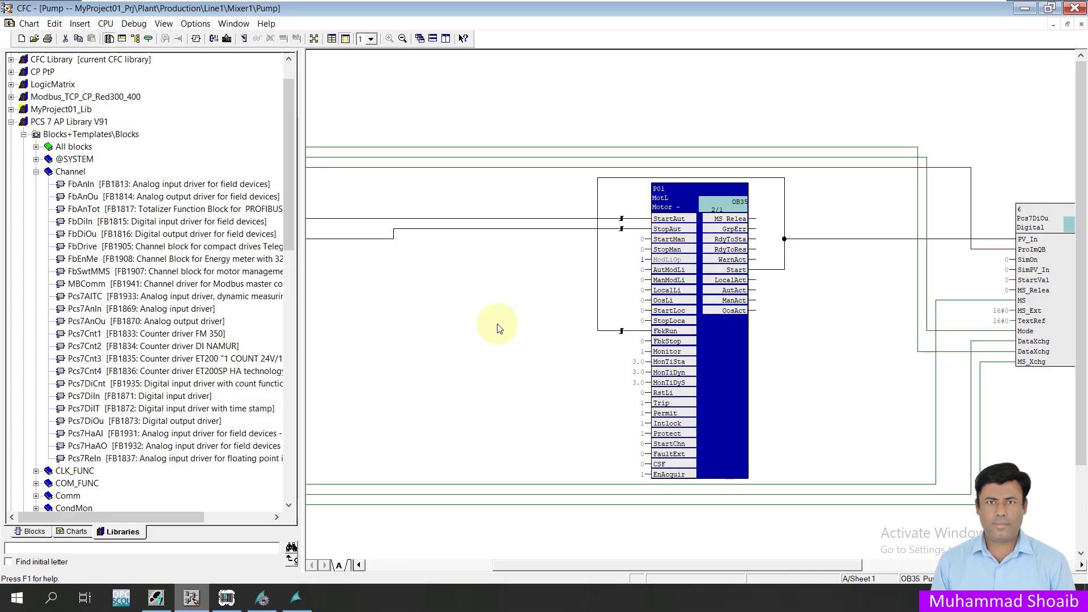
# Switch to SIMATIC Manager and open the hardware configuration of the Mixer_Plant station
pyautogui.click(158, 601)
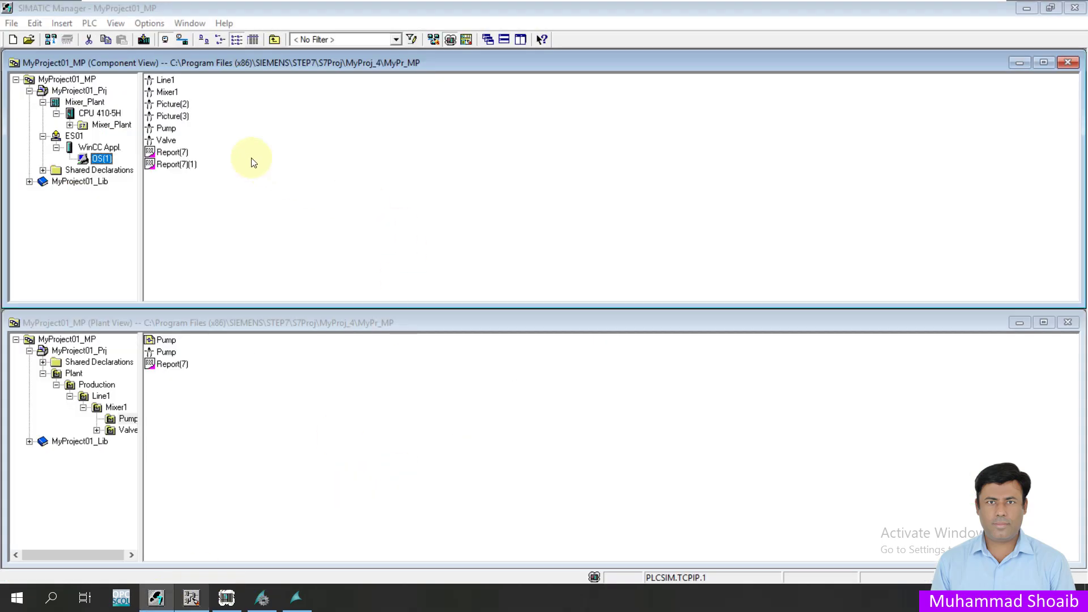
pyautogui.click(83, 102)
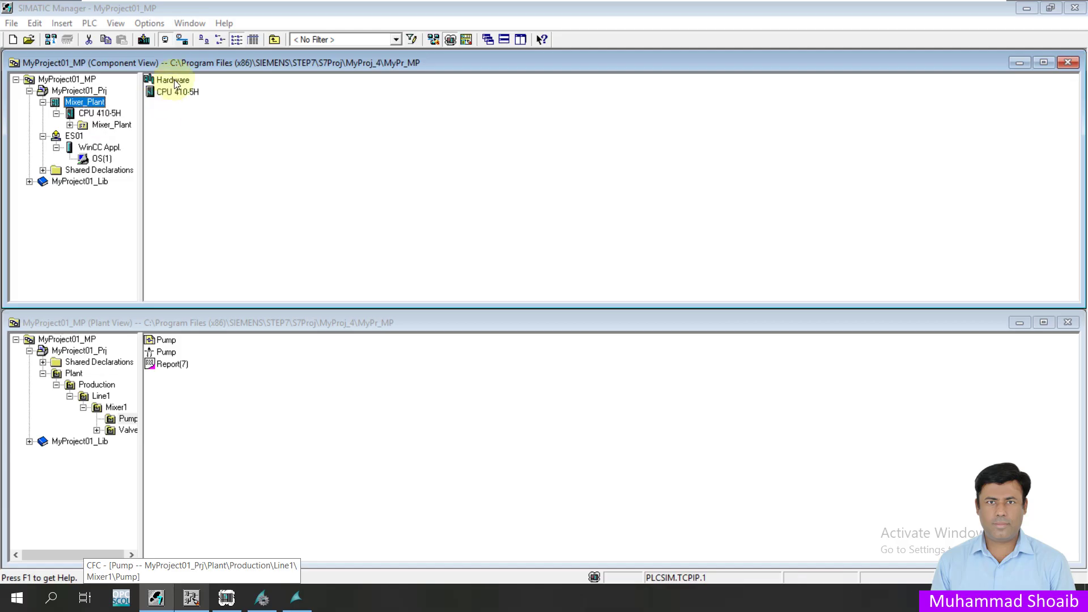
pyautogui.click(175, 81)
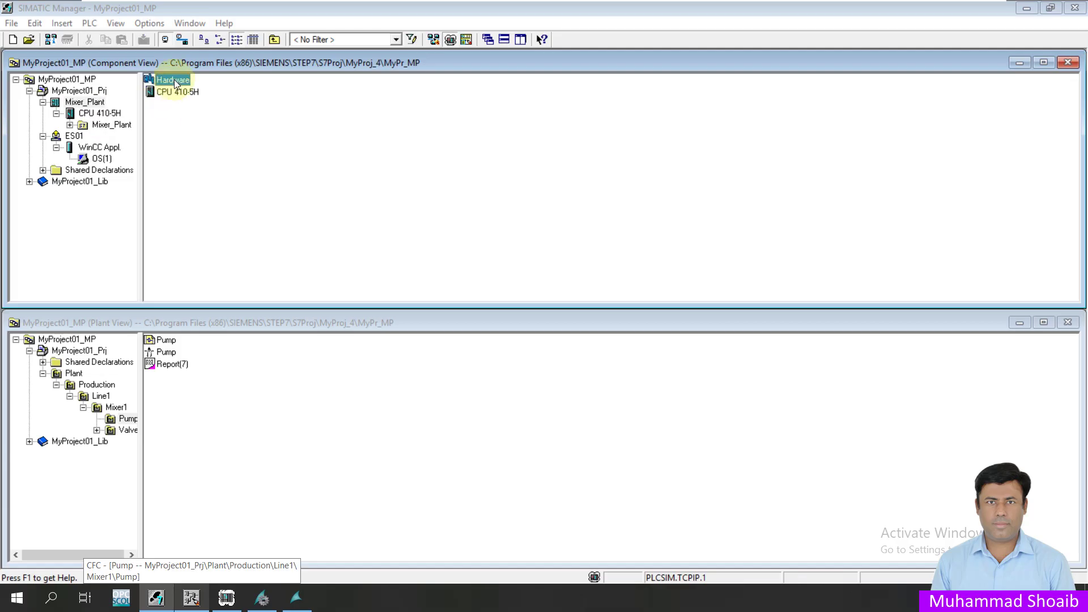
pyautogui.click(174, 79)
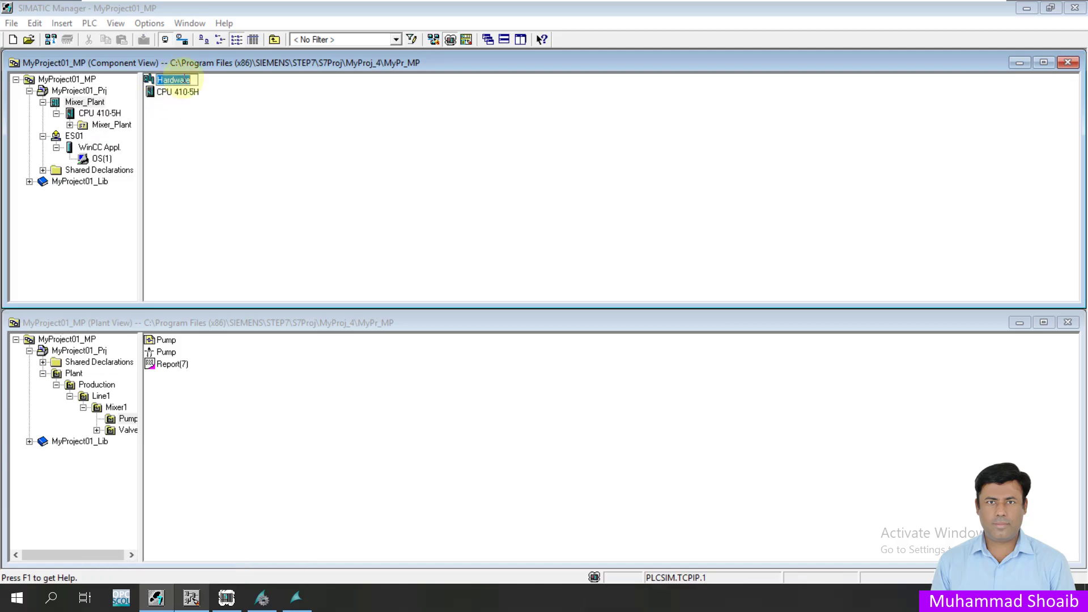
pyautogui.press('Return')
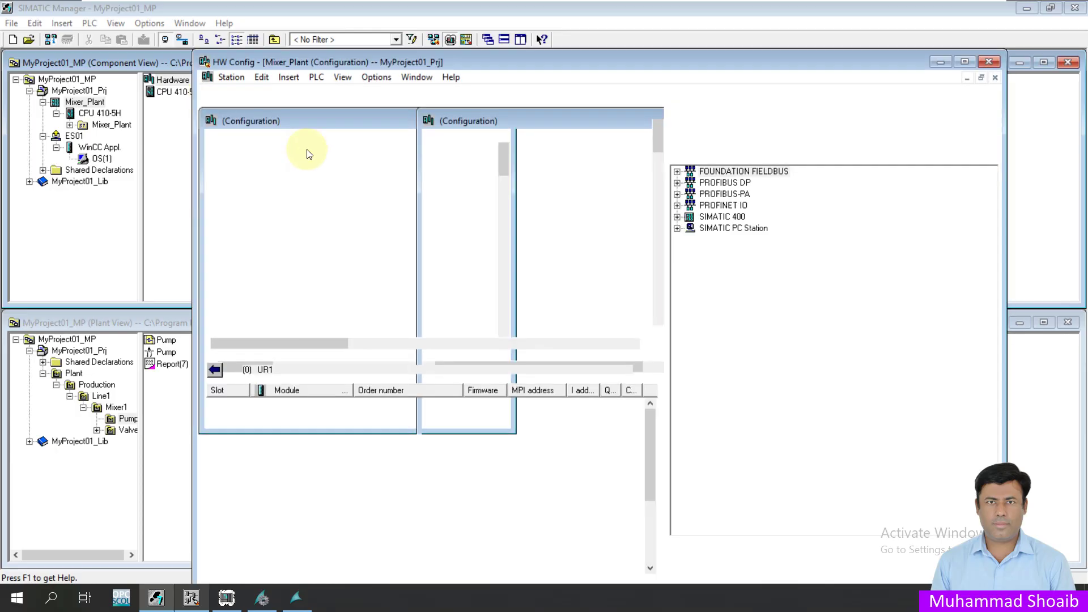
# Open the symbol editor for the DI16 x 24VDC HA module in slot 2 of the IM155-6 station
pyautogui.click(565, 302)
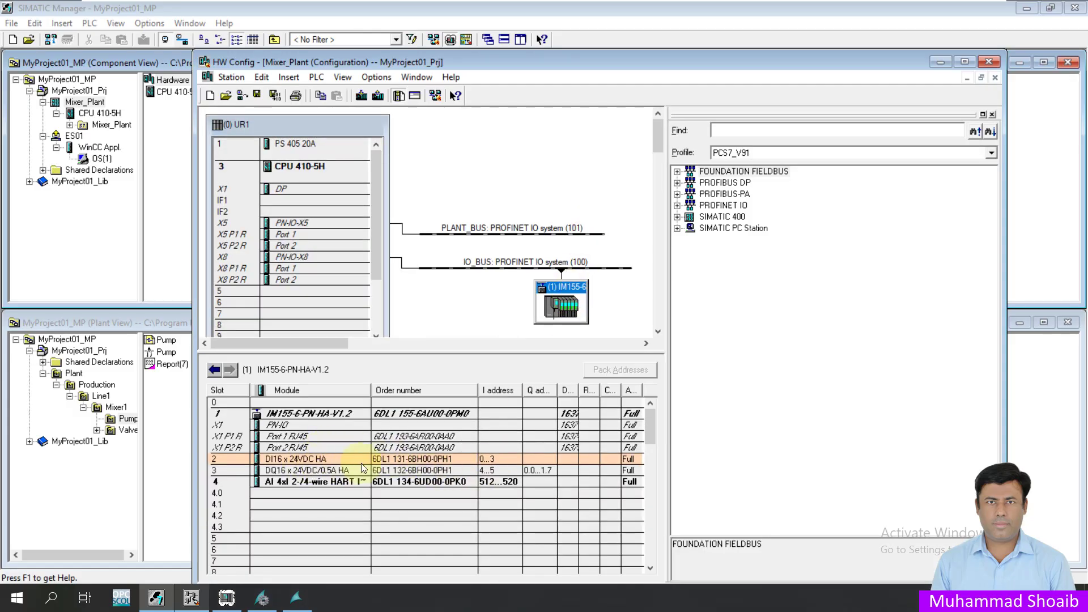
pyautogui.rightClick(352, 459)
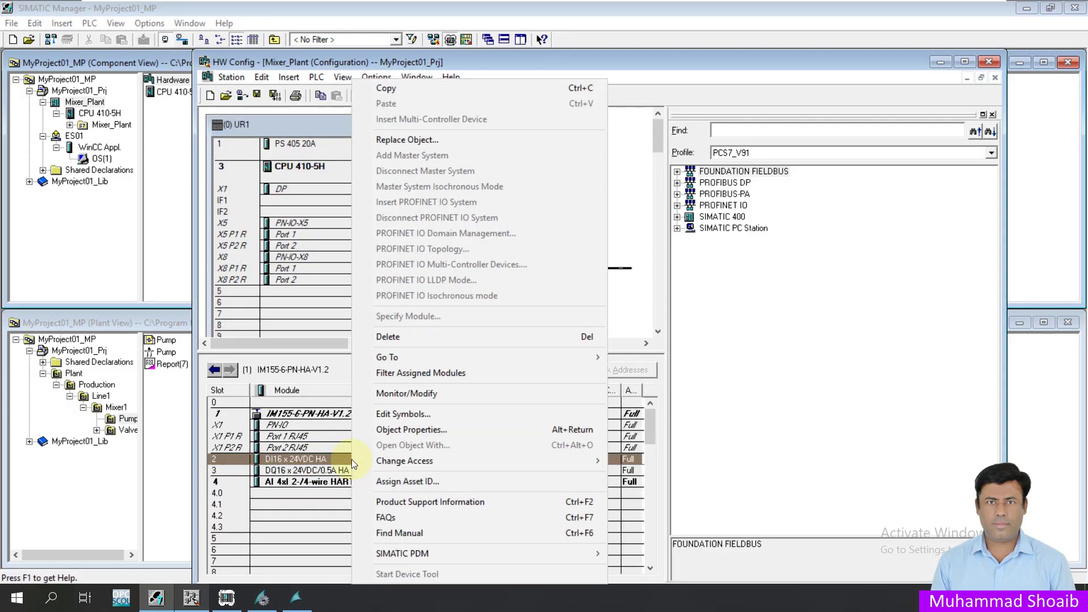
pyautogui.click(395, 414)
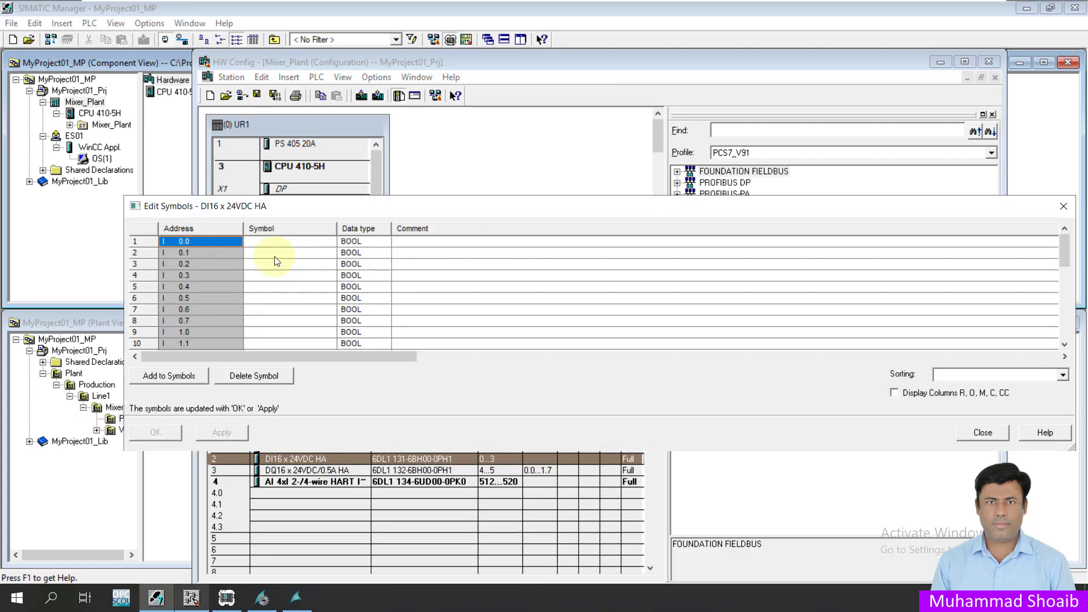
# Assign the symbols "P01 Auto Mode" to input I 0.0 and "P01 Manual Mode" to input I 0.1
pyautogui.click(312, 241)
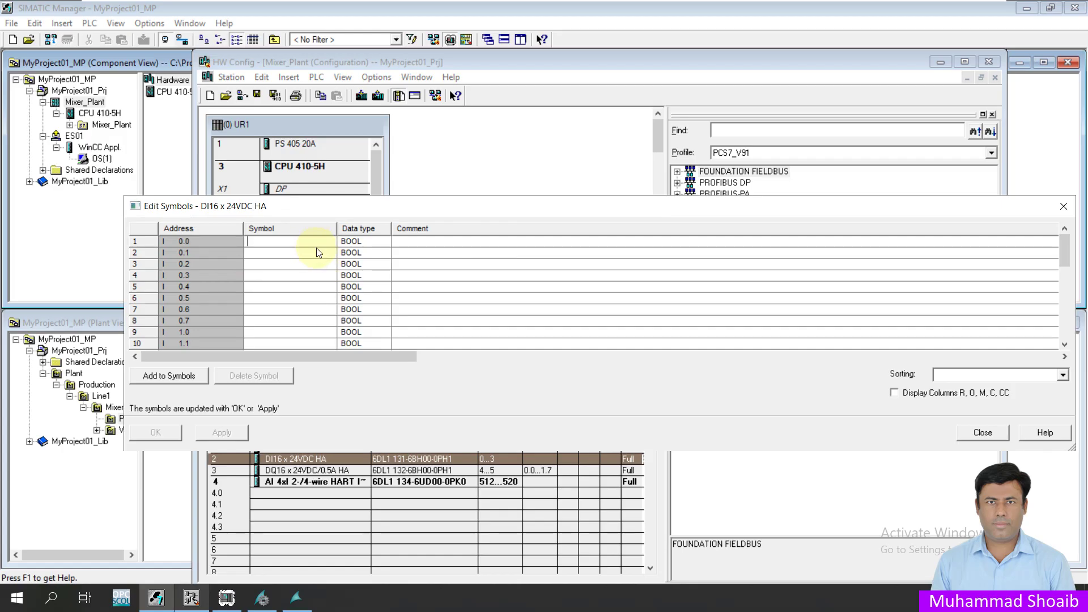
pyautogui.write('Aut')
pyautogui.press('BackSpace')
pyautogui.press('BackSpace')
pyautogui.press('BackSpace')
pyautogui.write('P01 Auto Mode')
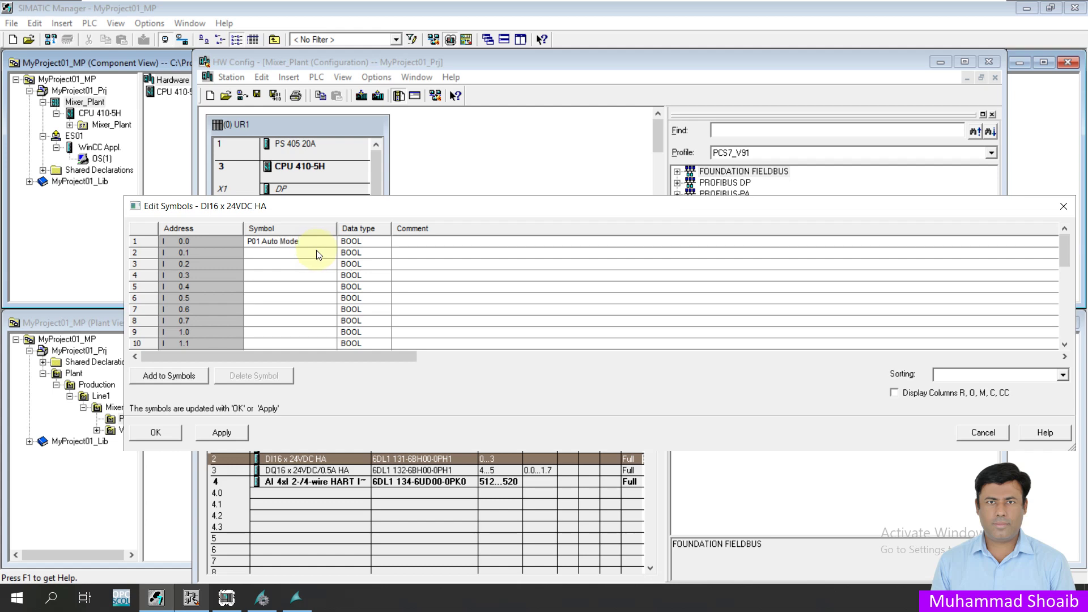
pyautogui.click(317, 253)
pyautogui.write('P01 Manual M')
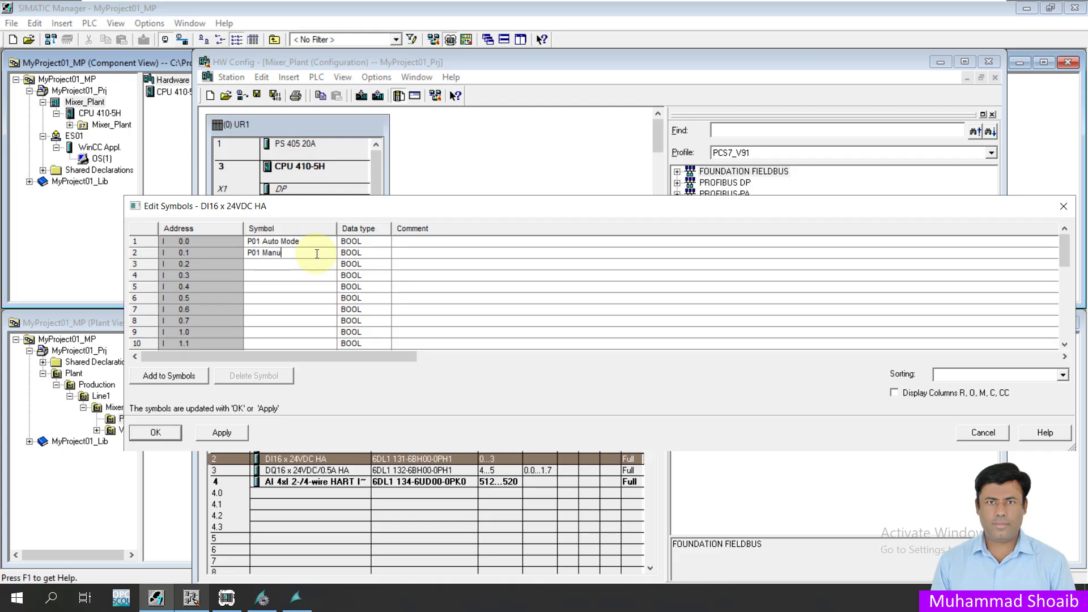
pyautogui.write('ode')
# Assign the symbol "P01 Manual Start PB" to input I 0.2
pyautogui.click(316, 265)
pyautogui.write('P01 Mnl')
pyautogui.press('BackSpace')
pyautogui.press('BackSpace')
pyautogui.write('anula')
pyautogui.press('BackSpace')
pyautogui.press('BackSpace')
pyautogui.write('al Start PB')
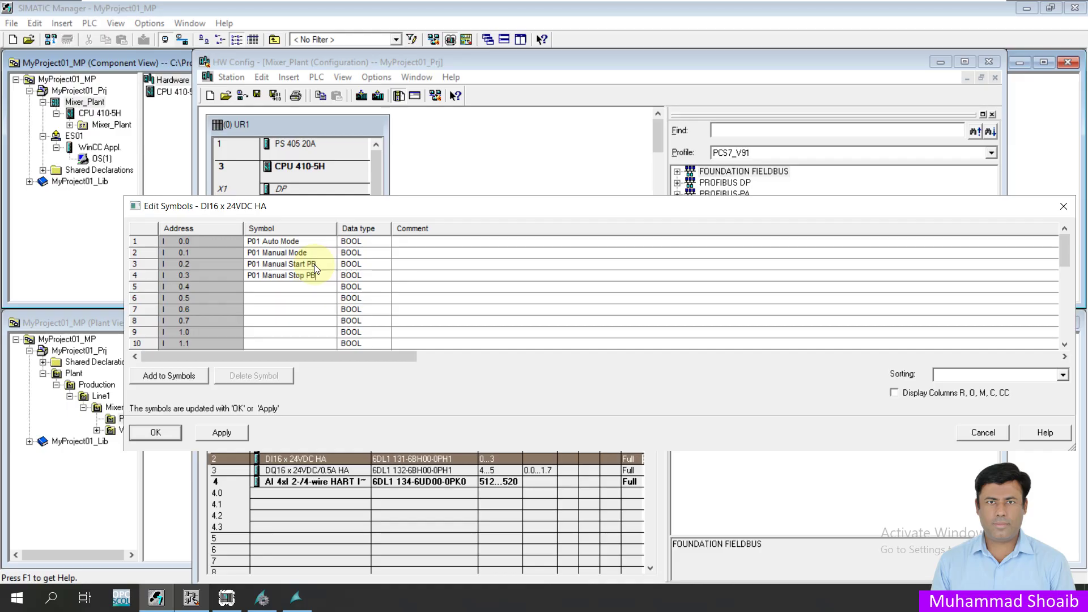
# Apply the edited digital input symbols, save and compile the Mixer_Plant hardware configuration, and close it
pyautogui.click(156, 433)
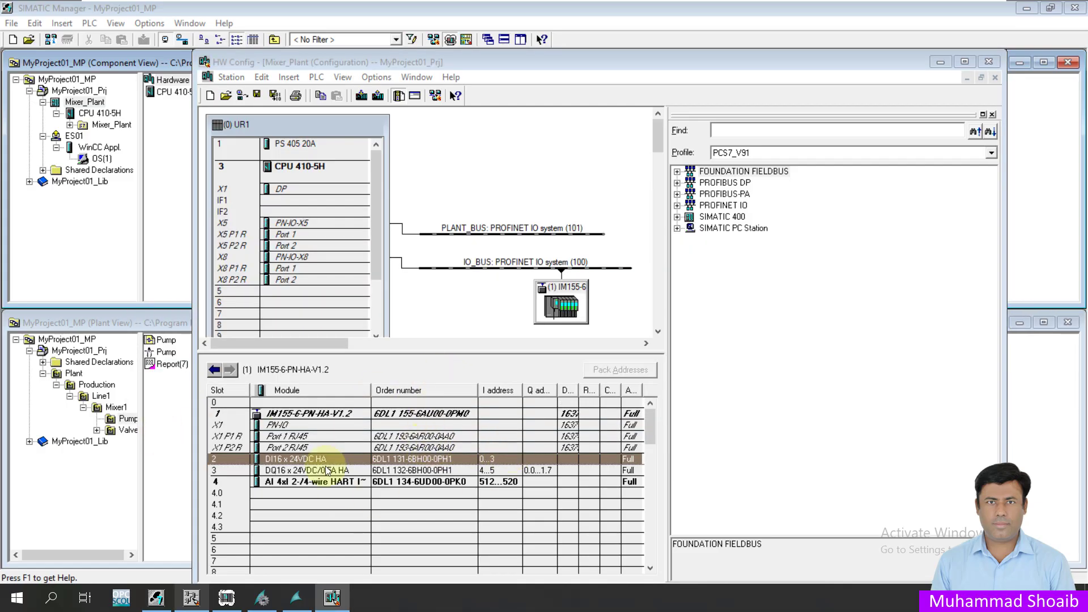
pyautogui.click(275, 97)
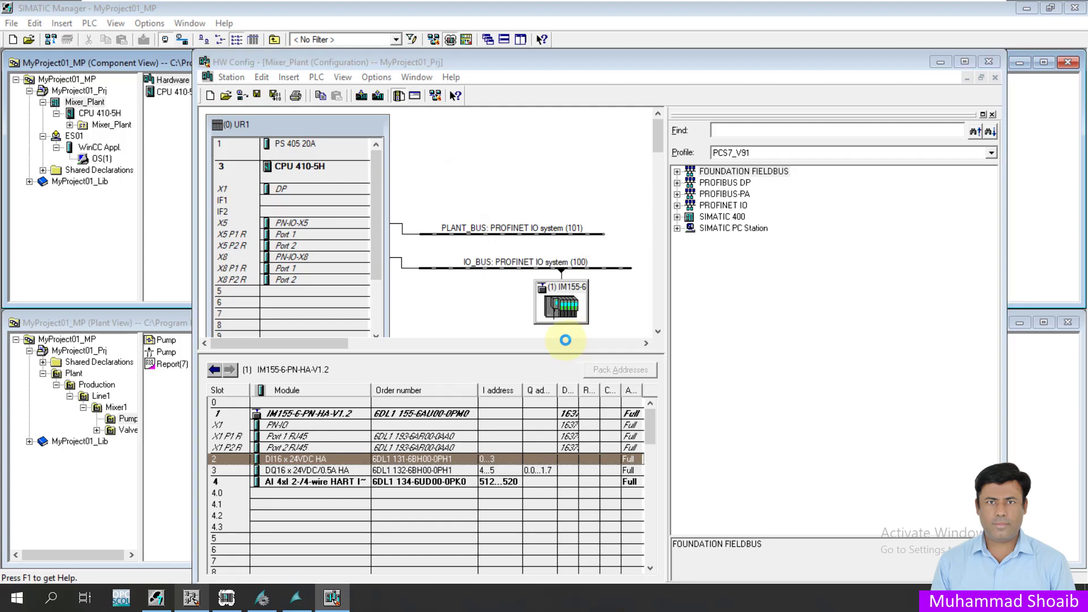
pyautogui.click(986, 62)
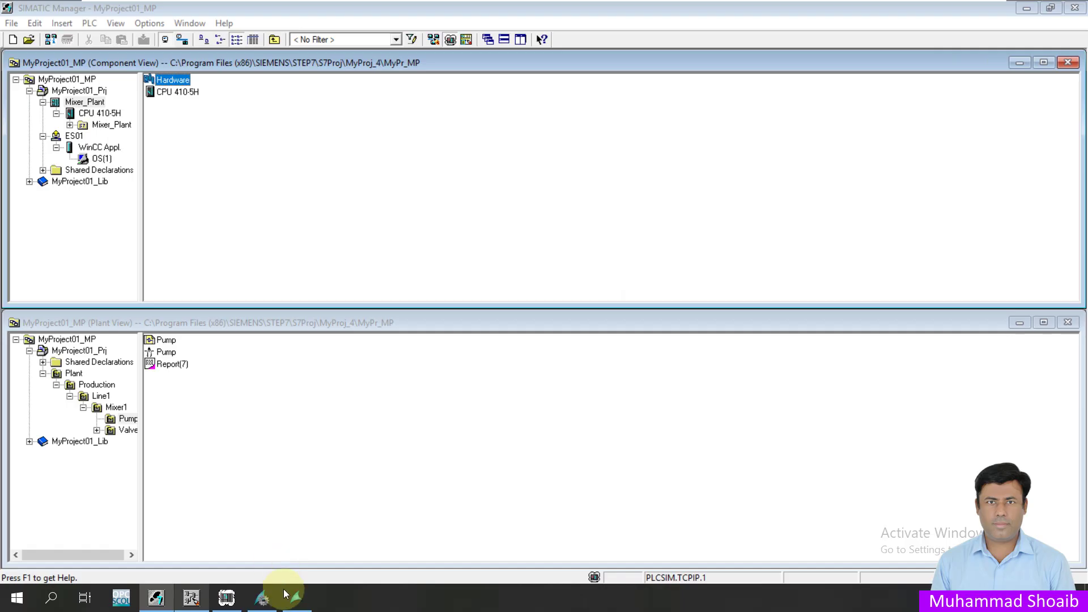
# Switch to the CFC editor and display sheet 2 of the Pump chart
pyautogui.click(191, 597)
pyautogui.moveTo(493, 565); pyautogui.dragTo(427, 566)
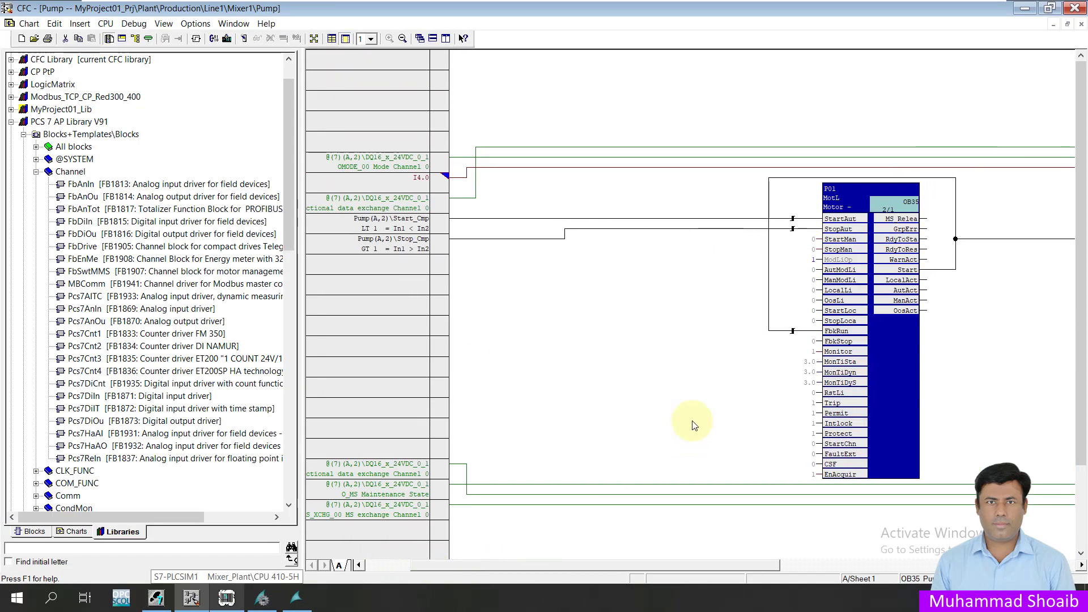
pyautogui.scroll(-4, 693, 390)
pyautogui.scroll(4, 693, 390)
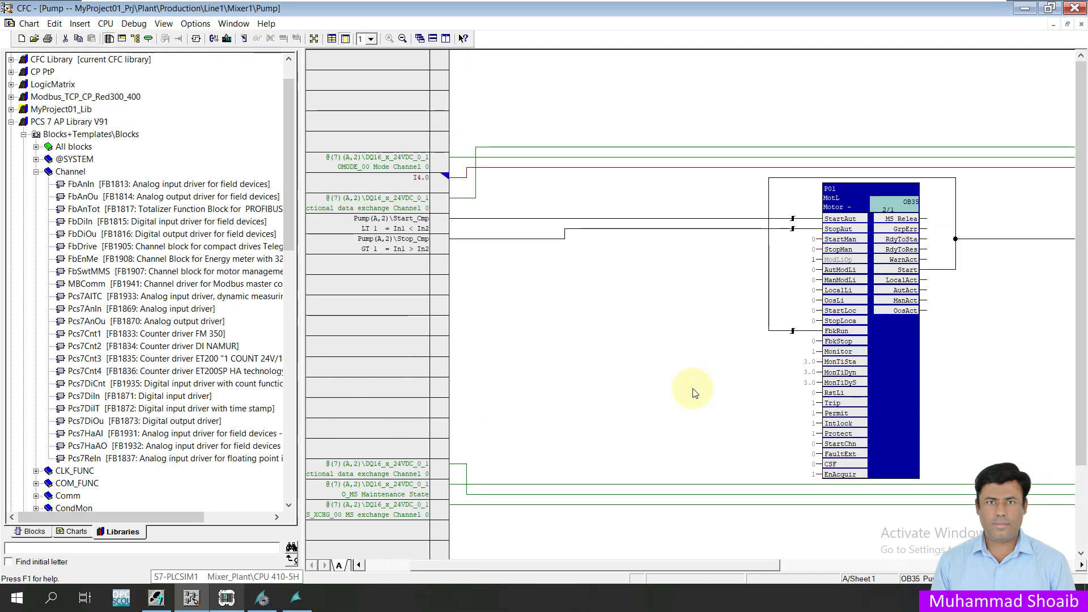
pyautogui.scroll(-4, 695, 394)
pyautogui.scroll(4, 696, 394)
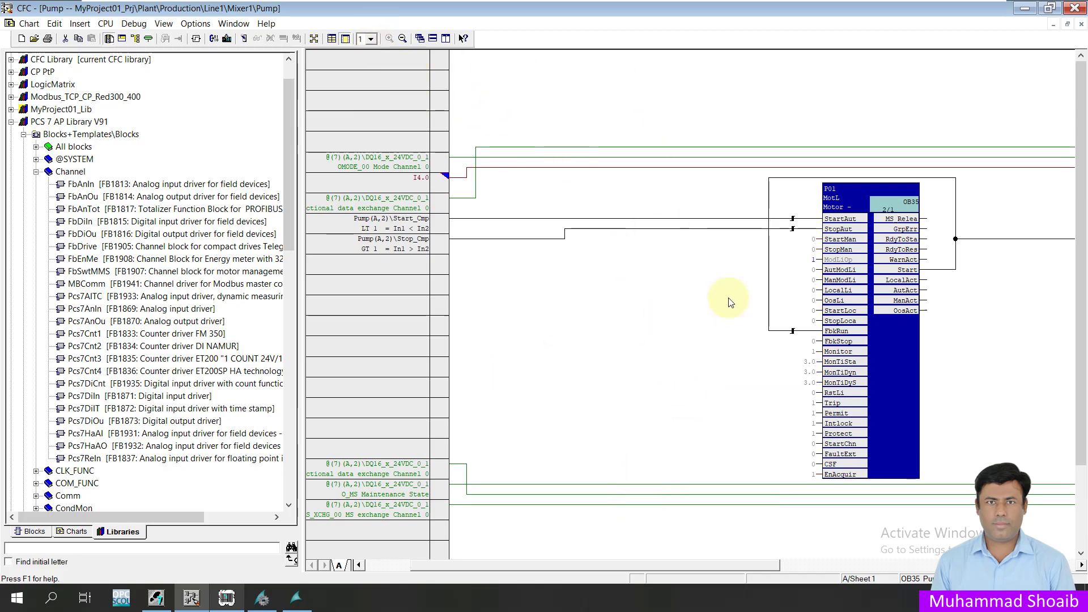
pyautogui.click(372, 40)
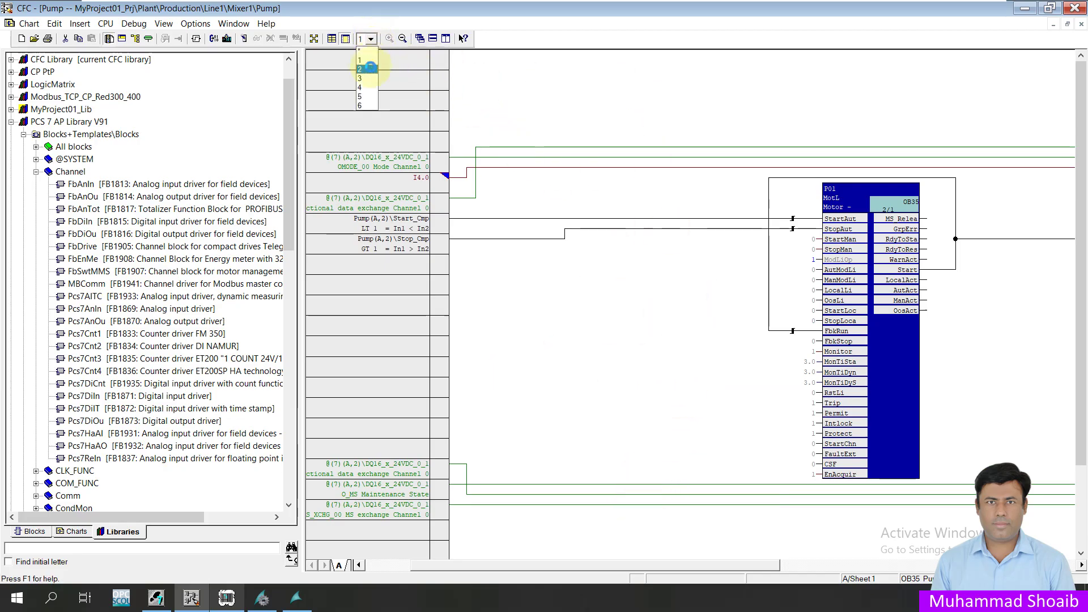
pyautogui.click(363, 56)
pyautogui.scroll(-3, 712, 361)
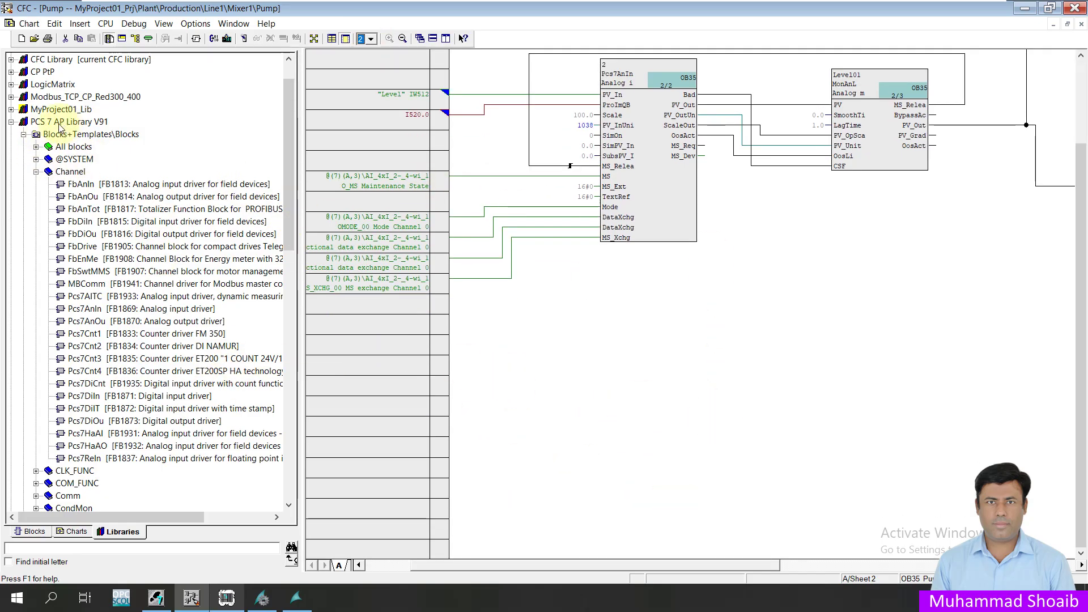
# Insert a Pcs7DiIn digital input driver from the Channel folder of PCS 7 AP Library V91 below the Pcs7AnIn block
pyautogui.click(79, 123)
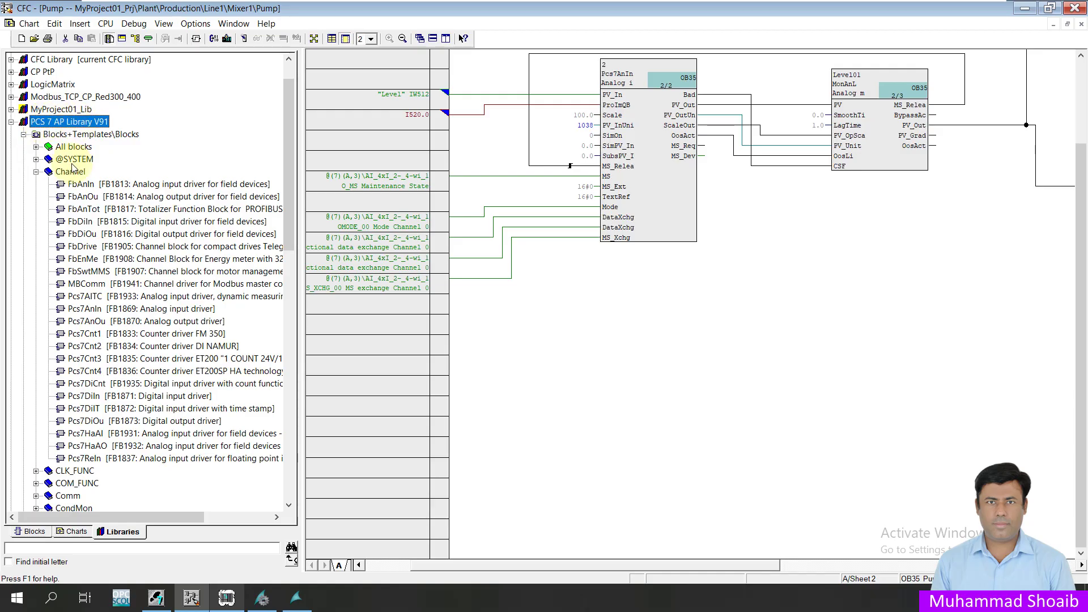
pyautogui.click(72, 172)
pyautogui.click(179, 397)
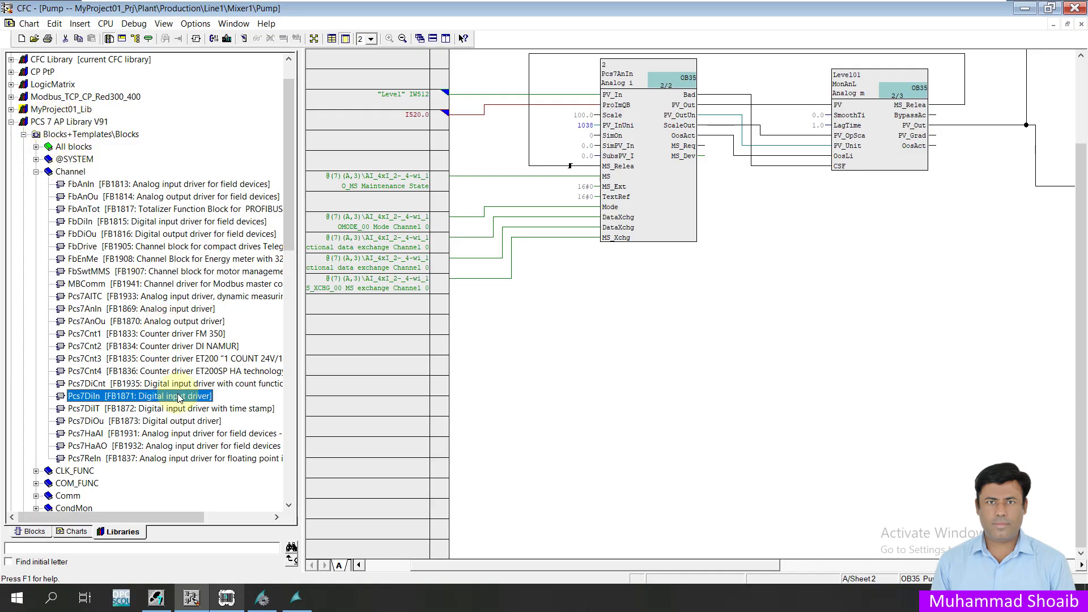
pyautogui.moveTo(174, 399); pyautogui.dragTo(714, 329)
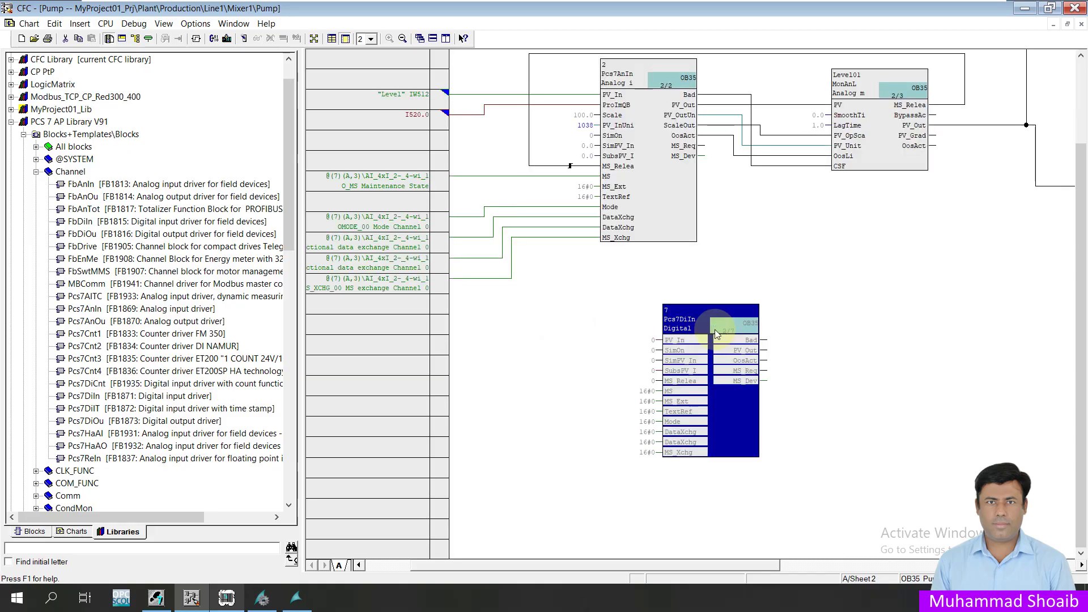
pyautogui.moveTo(715, 329); pyautogui.dragTo(624, 341)
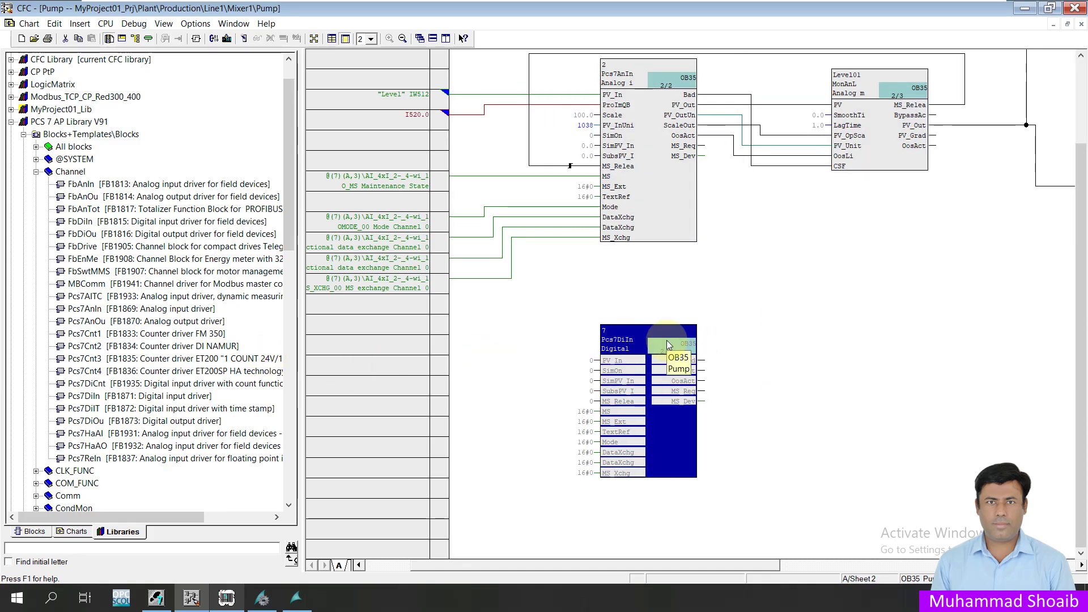
pyautogui.click(771, 353)
# Copy the Pcs7DiIn block twice, placing one copy below Level01 and the other below Start_Cmp
pyautogui.moveTo(683, 368)
pyautogui.mouseDown()
pyautogui.moveTo(920, 358)
pyautogui.moveTo(894, 352)
pyautogui.mouseUp()
pyautogui.moveTo(713, 563); pyautogui.dragTo(930, 562)
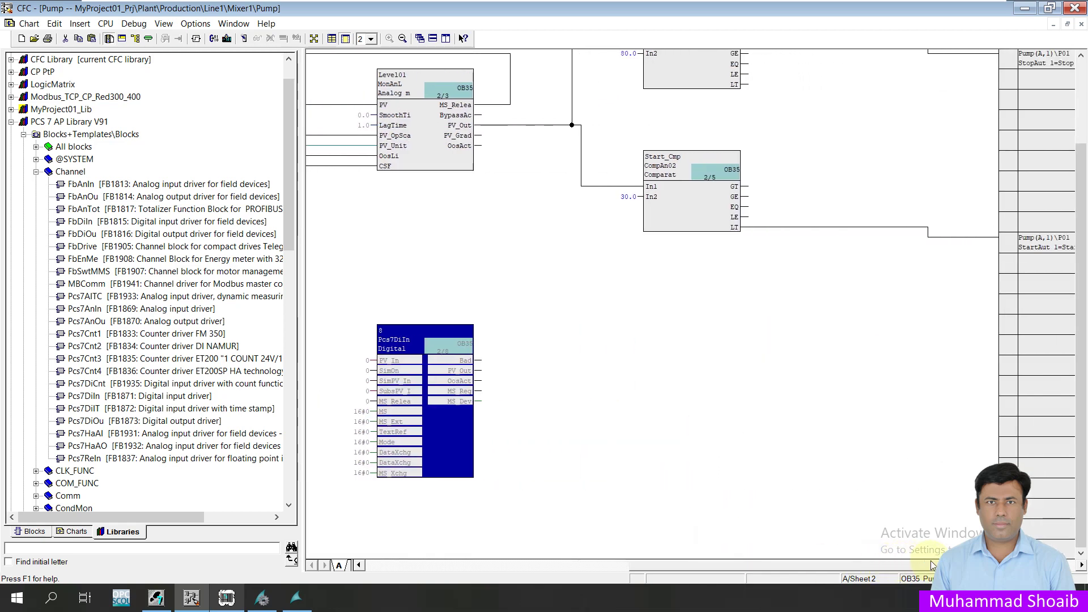
pyautogui.click(429, 409)
pyautogui.click(459, 402)
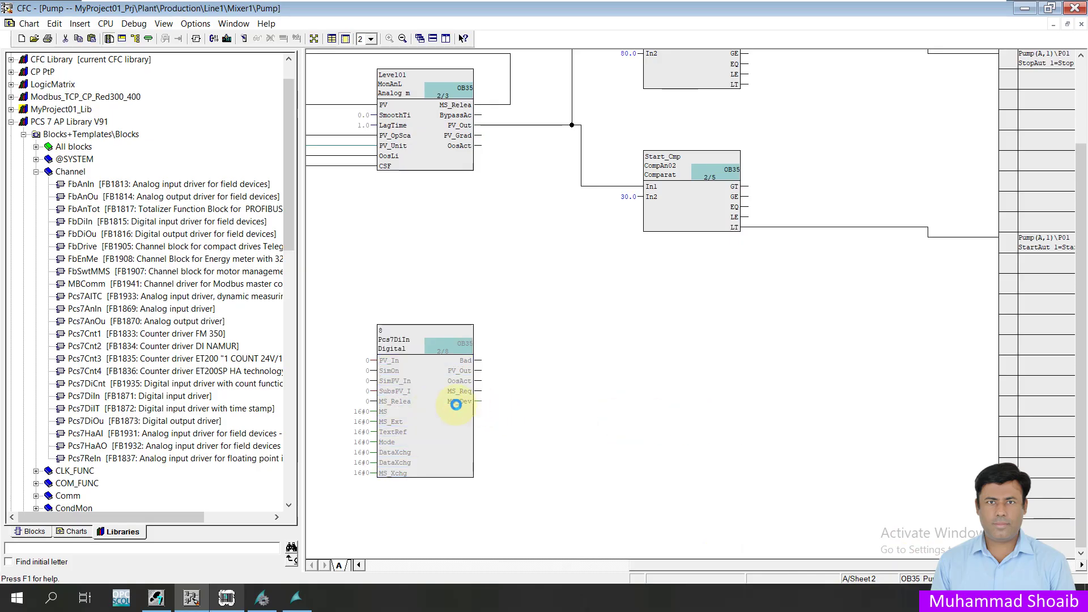
pyautogui.moveTo(451, 404); pyautogui.dragTo(674, 390)
pyautogui.click(756, 384)
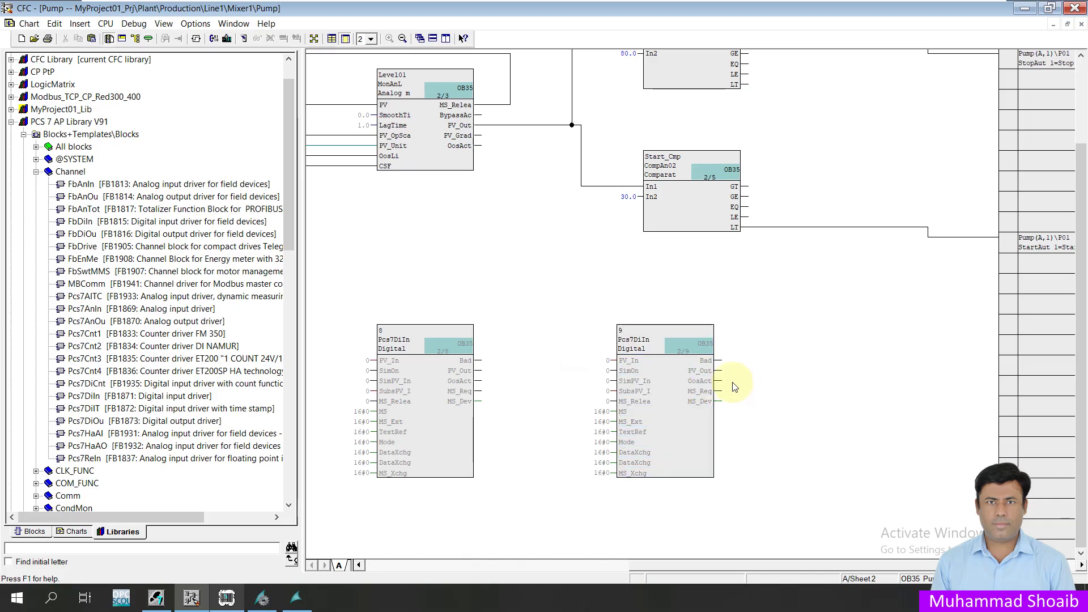
# Move the last Pcs7DiIn copy further right along the row and place another copy in the gap
pyautogui.click(644, 339)
pyautogui.click(640, 335)
pyautogui.moveTo(671, 386)
pyautogui.mouseDown()
pyautogui.moveTo(678, 395)
pyautogui.moveTo(914, 392)
pyautogui.moveTo(883, 395)
pyautogui.mouseUp()
pyautogui.click(697, 411)
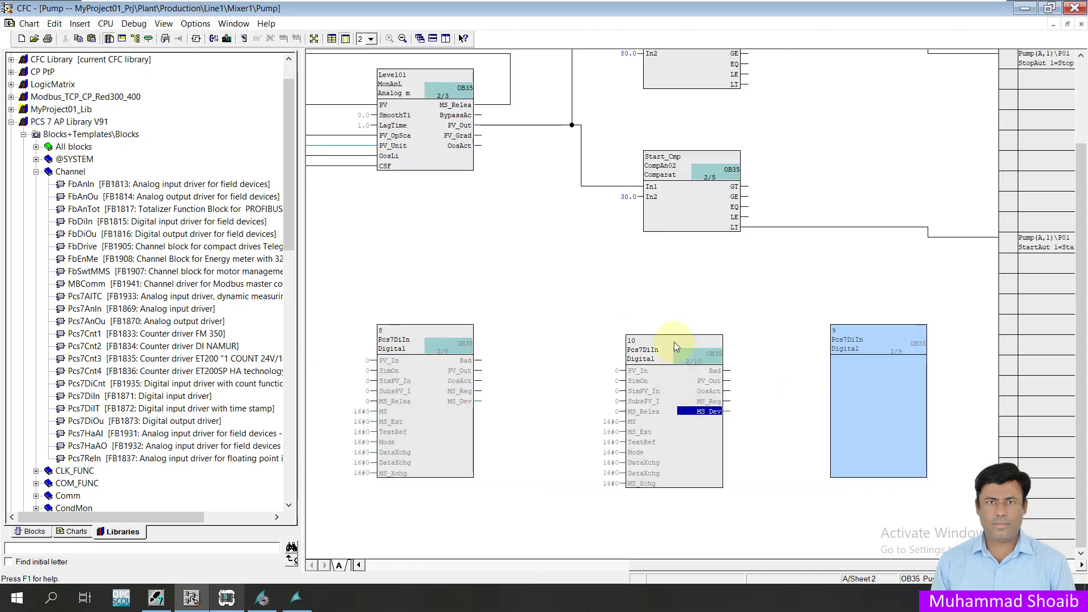
pyautogui.moveTo(652, 342); pyautogui.dragTo(625, 342)
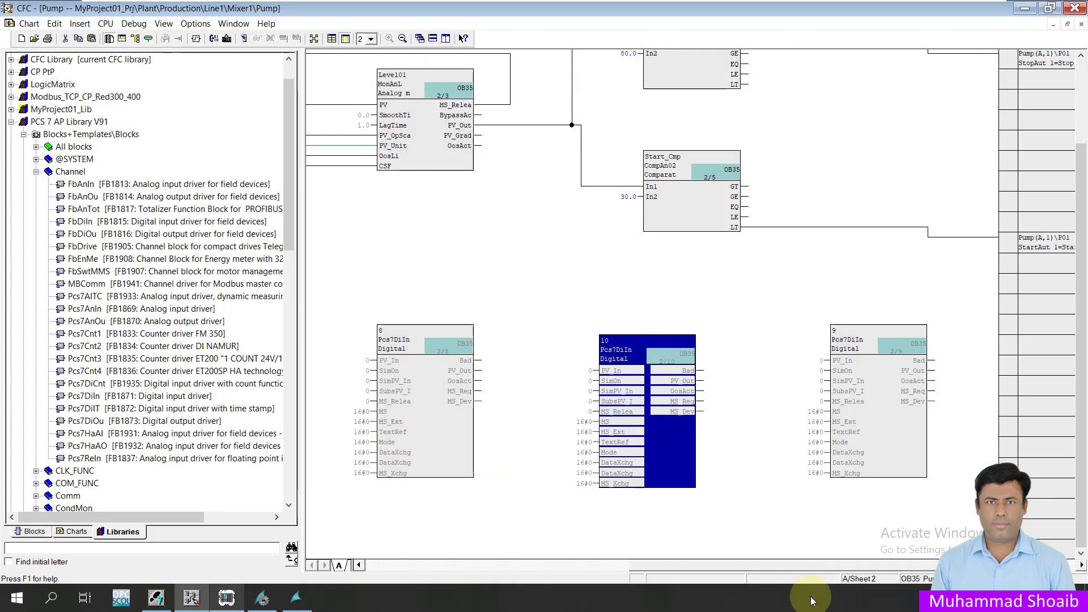
pyautogui.click(805, 540)
# Interconnect PV_In of Pcs7DiIn block 7 to the address "P01 Auto Mode" (I 0.0)
pyautogui.moveTo(780, 566); pyautogui.dragTo(486, 566)
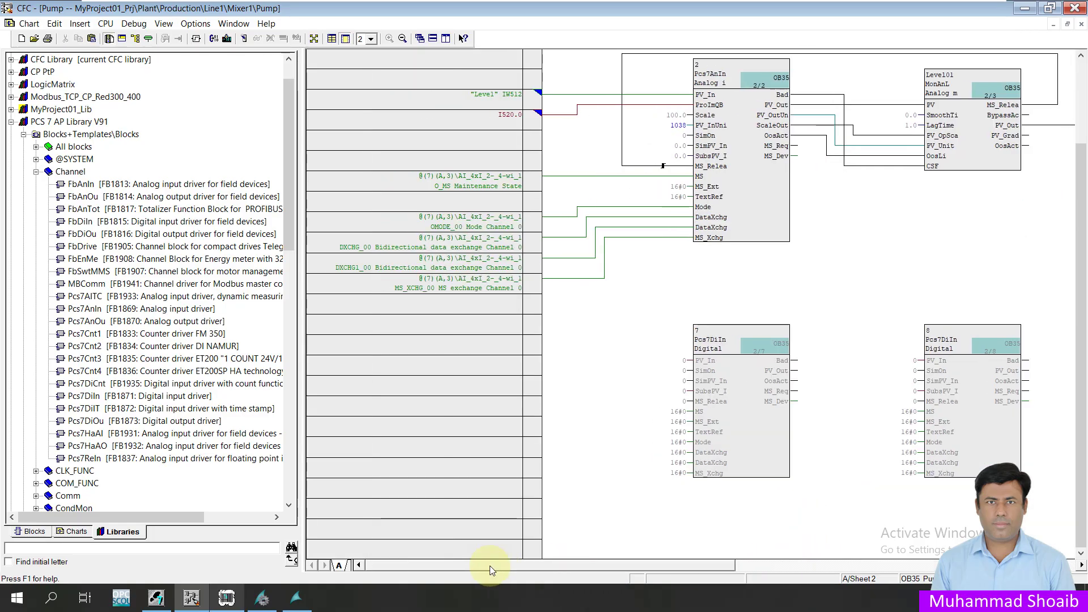
pyautogui.rightClick(703, 366)
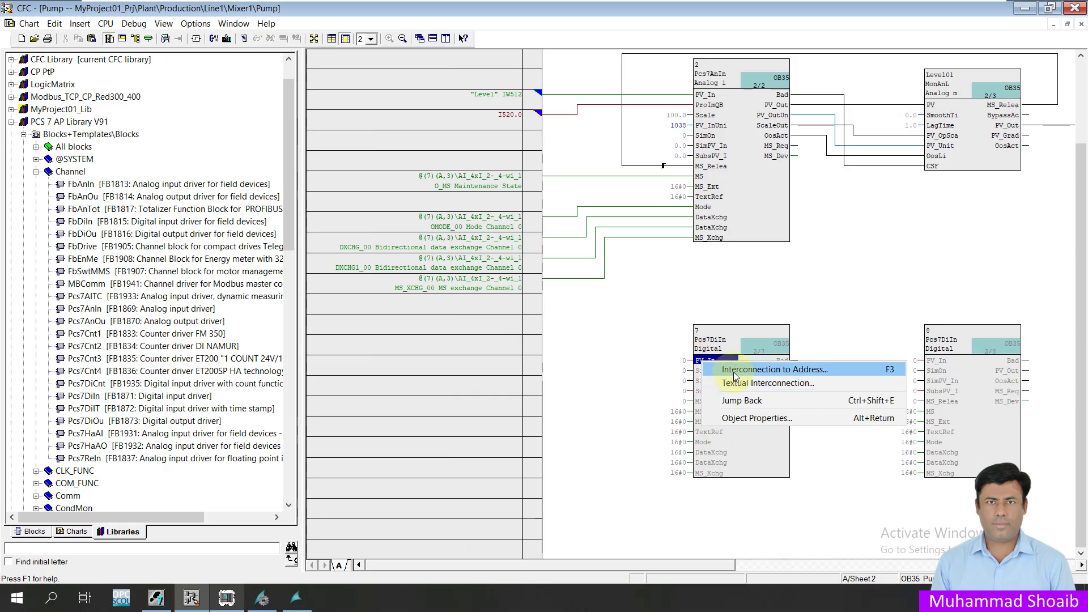
pyautogui.click(775, 369)
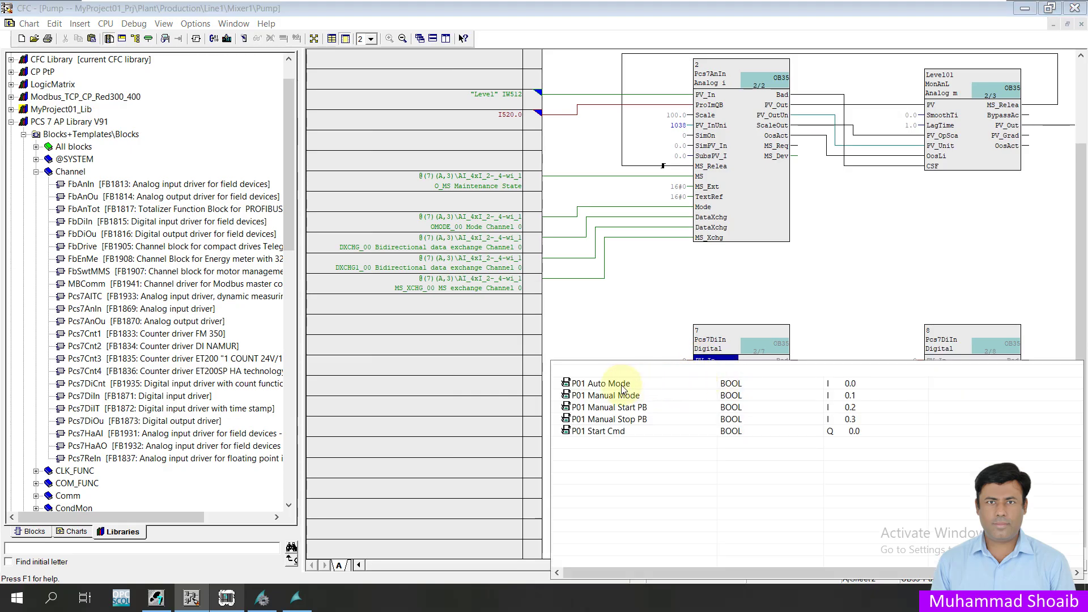
pyautogui.click(621, 385)
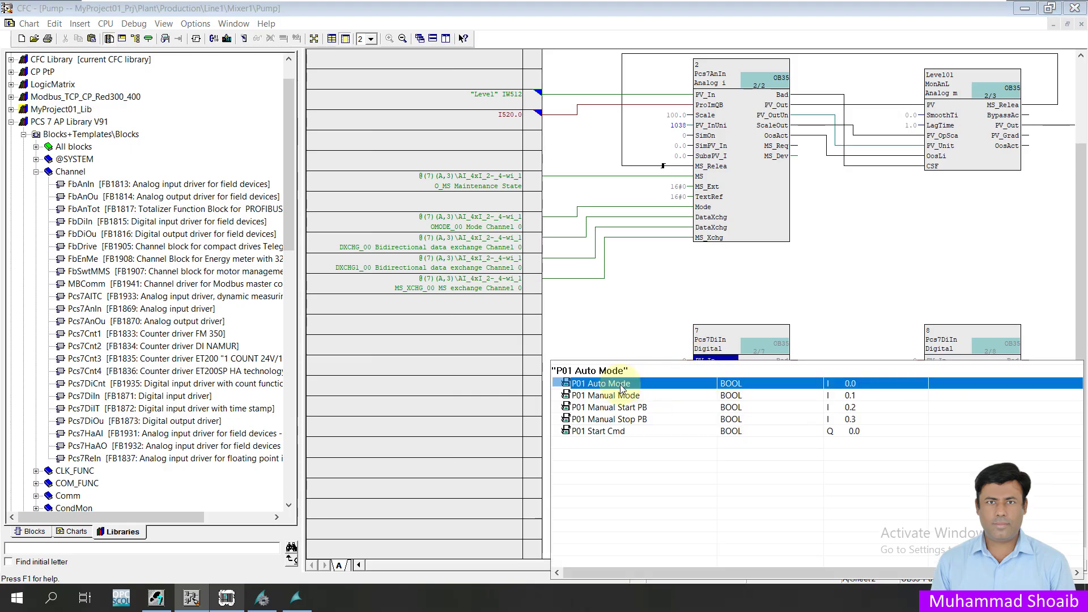
pyautogui.doubleClick(622, 386)
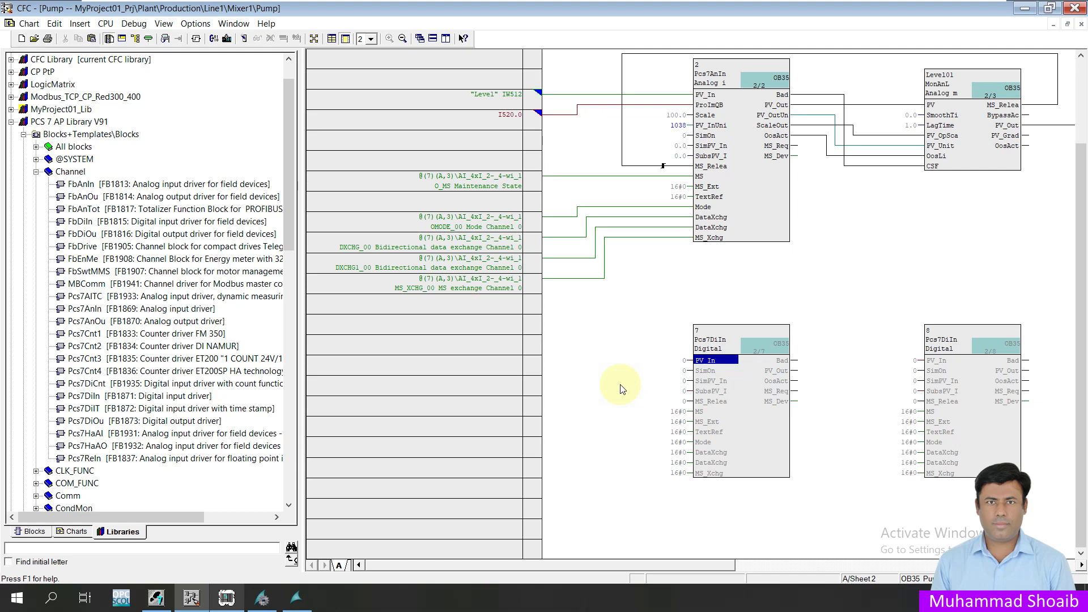
# Interconnect PV_In of Pcs7DiIn block 8 to the address "P01 Manual Mode" (I 0.1)
pyautogui.rightClick(935, 366)
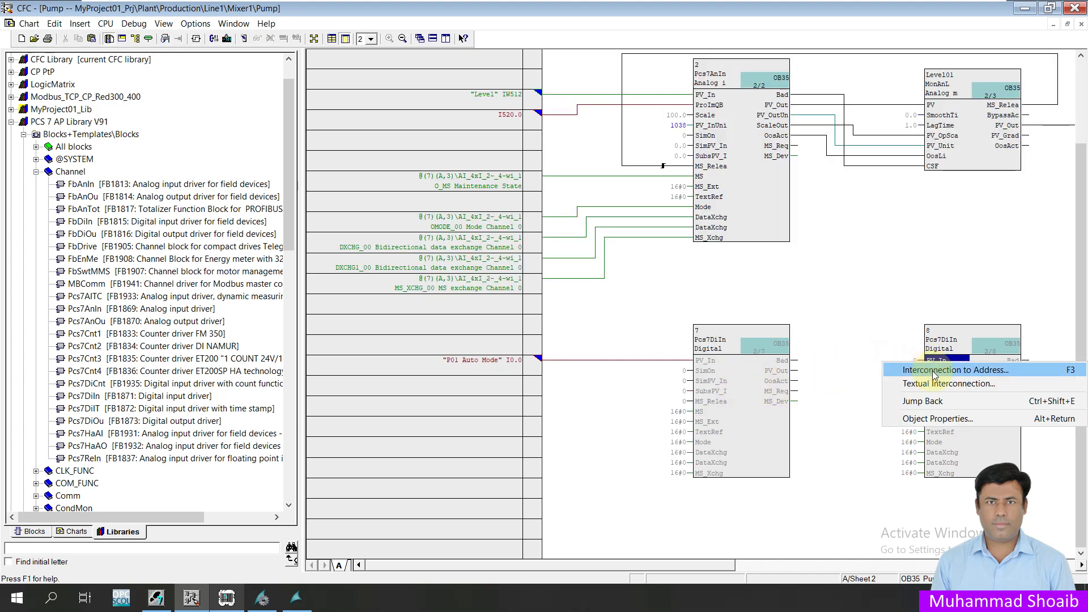
pyautogui.click(934, 372)
pyautogui.click(620, 397)
pyautogui.doubleClick(620, 396)
# Interconnect PV_In of Pcs7DiIn block 10 to the address "P01 Manual Start PB" (I 0.2)
pyautogui.moveTo(693, 562); pyautogui.dragTo(822, 566)
pyautogui.rightClick(882, 370)
pyautogui.click(902, 376)
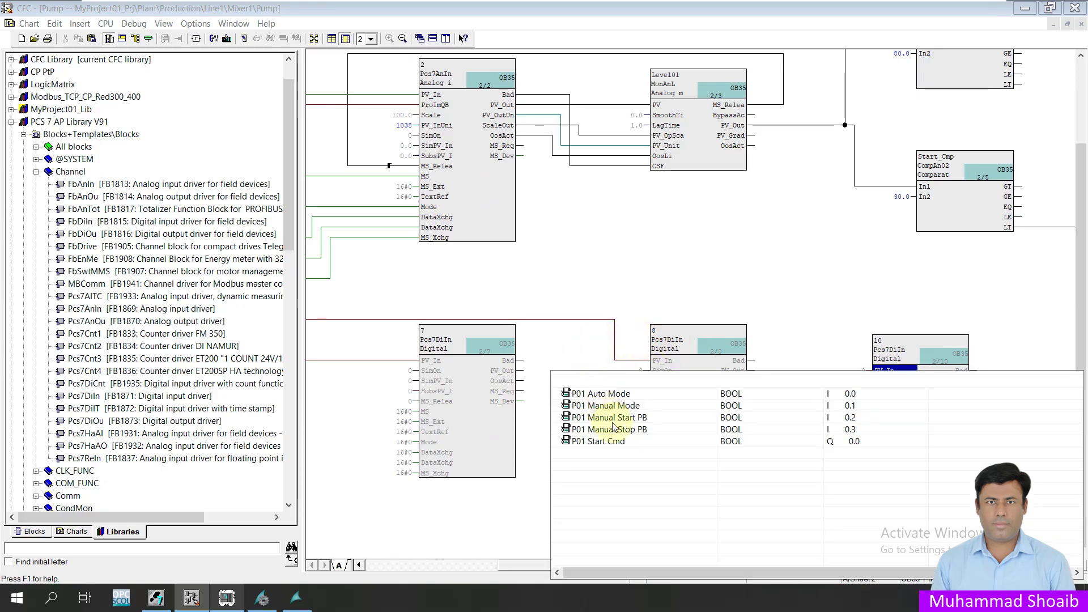
pyautogui.click(632, 420)
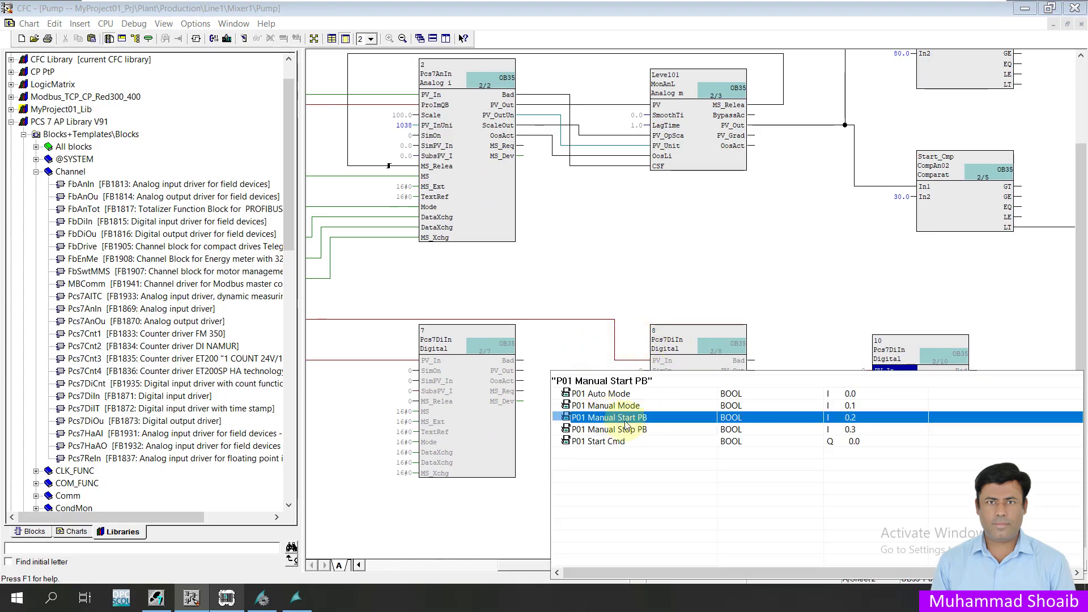
pyautogui.doubleClick(625, 420)
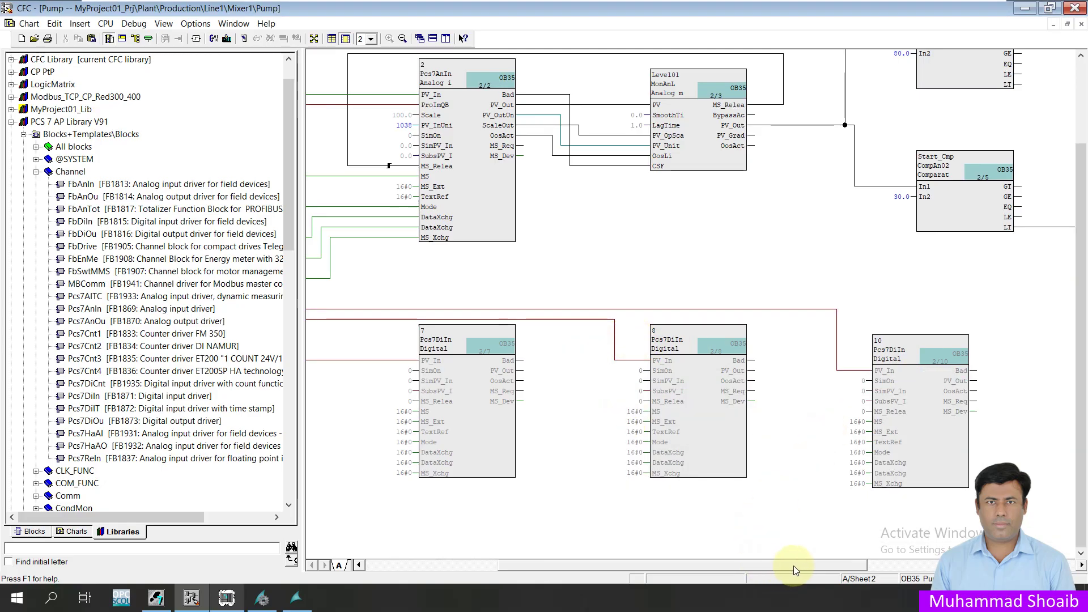
# Interconnect PV_In of Pcs7DiIn block 9 to the address "P01 Manual Stop PB" (I 0.3)
pyautogui.moveTo(784, 566); pyautogui.dragTo(889, 568)
pyautogui.rightClick(896, 364)
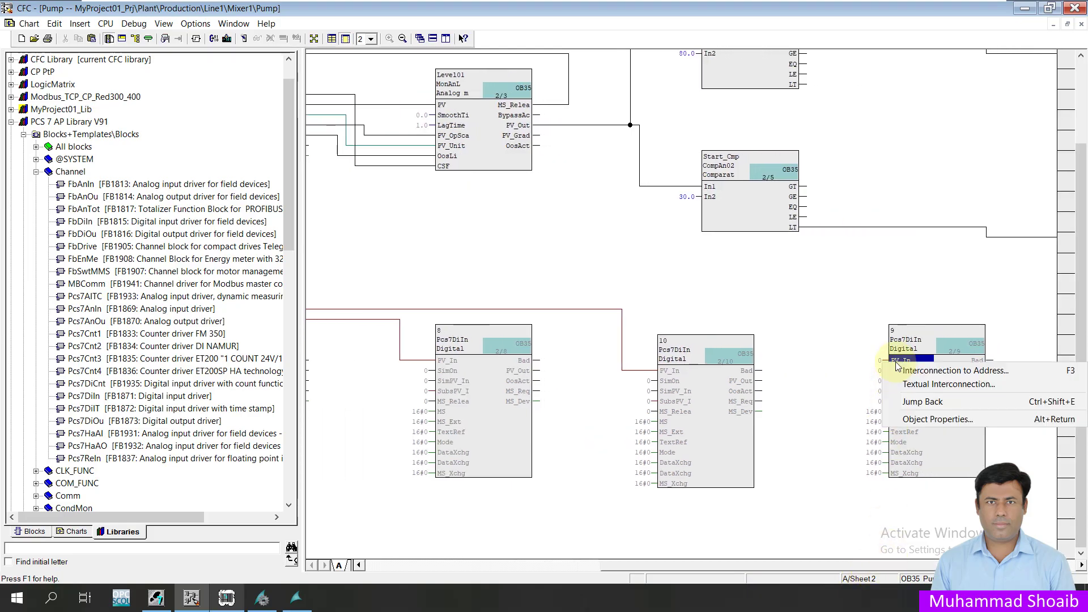
pyautogui.click(907, 370)
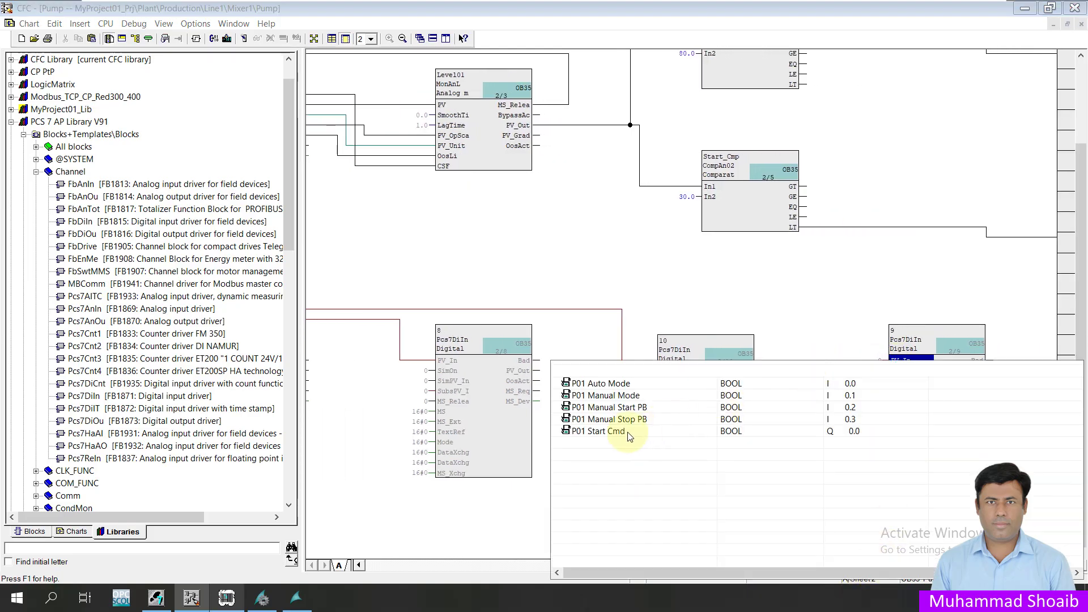
pyautogui.click(618, 420)
pyautogui.press('Return')
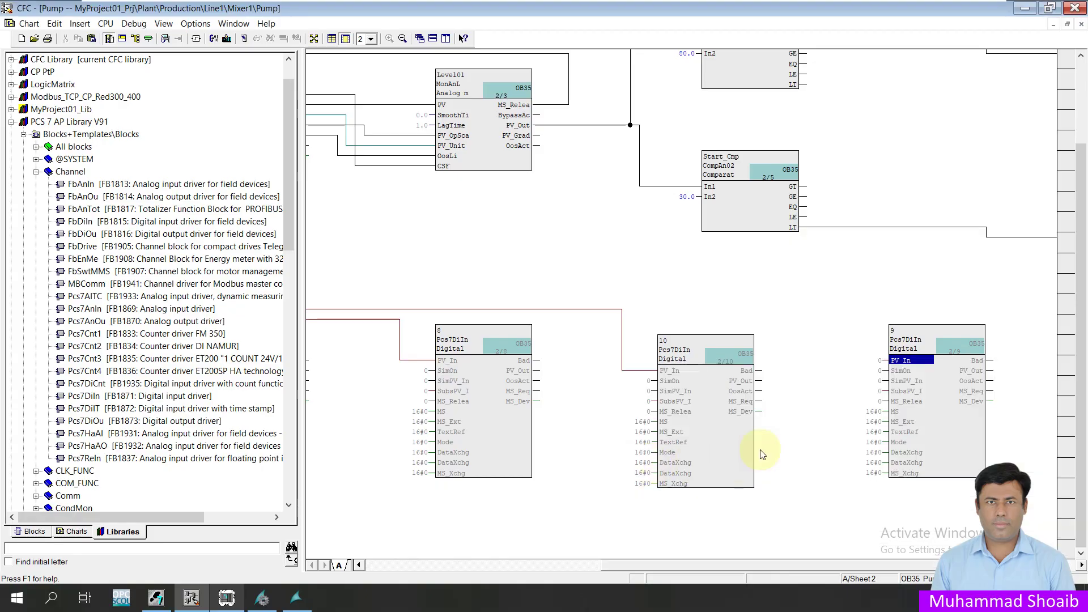
# Connect PV_Out of Pcs7DiIn block 7, the auto mode input, to AutModLi of motor block P01 on sheet 1
pyautogui.moveTo(845, 566); pyautogui.dragTo(637, 573)
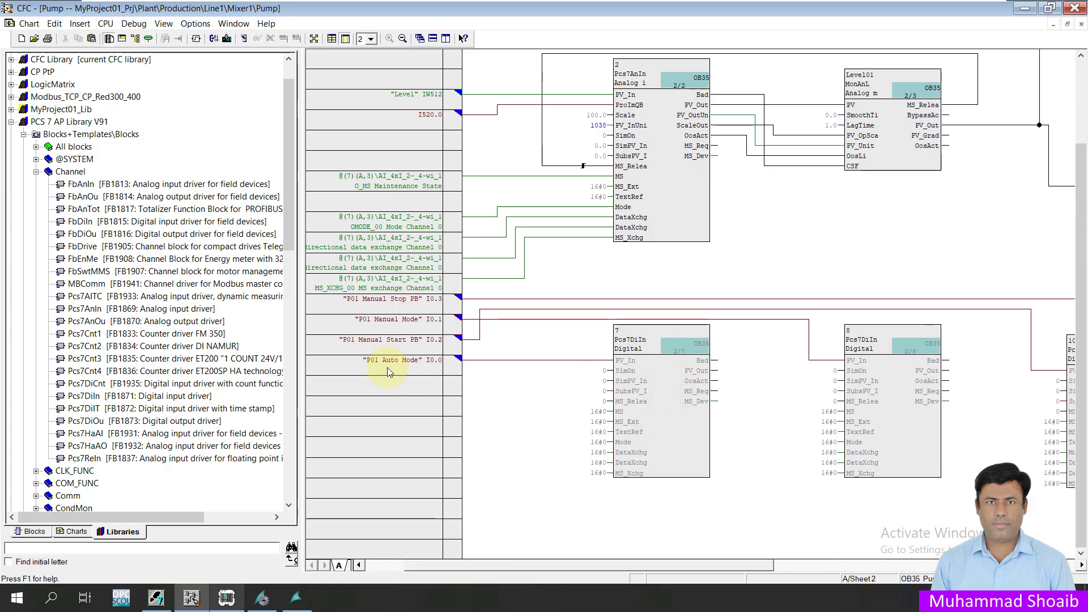
pyautogui.click(703, 370)
pyautogui.click(370, 39)
pyautogui.click(365, 50)
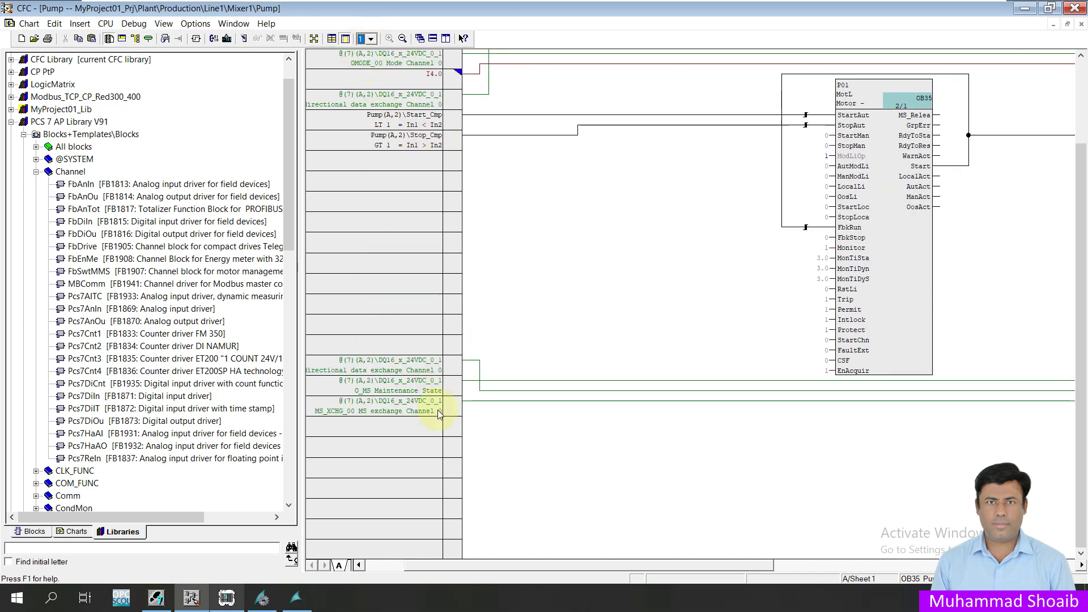
pyautogui.scroll(1, 732, 326)
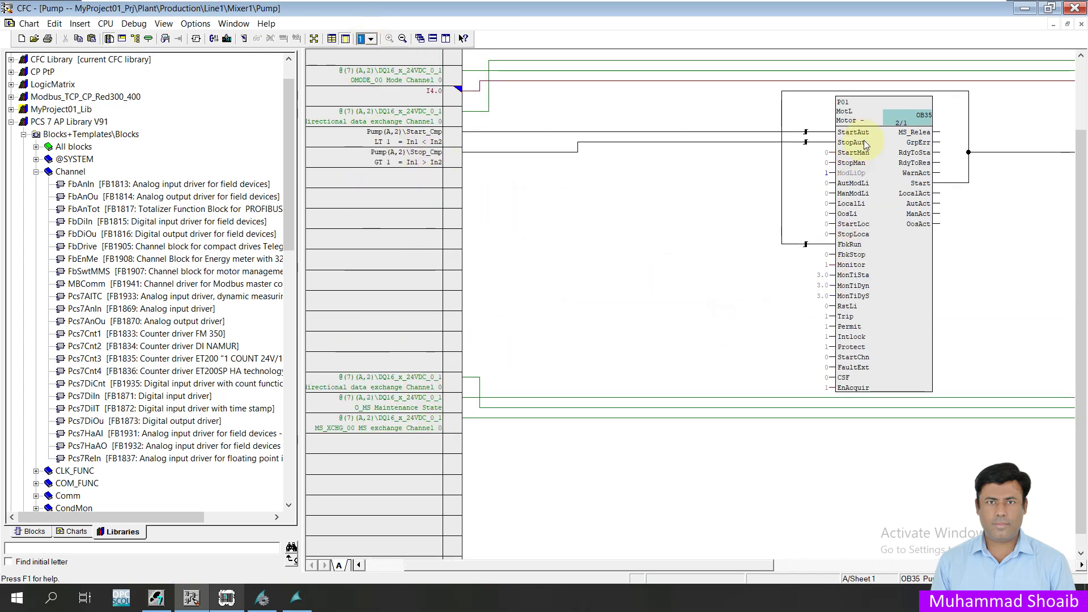
pyautogui.click(834, 184)
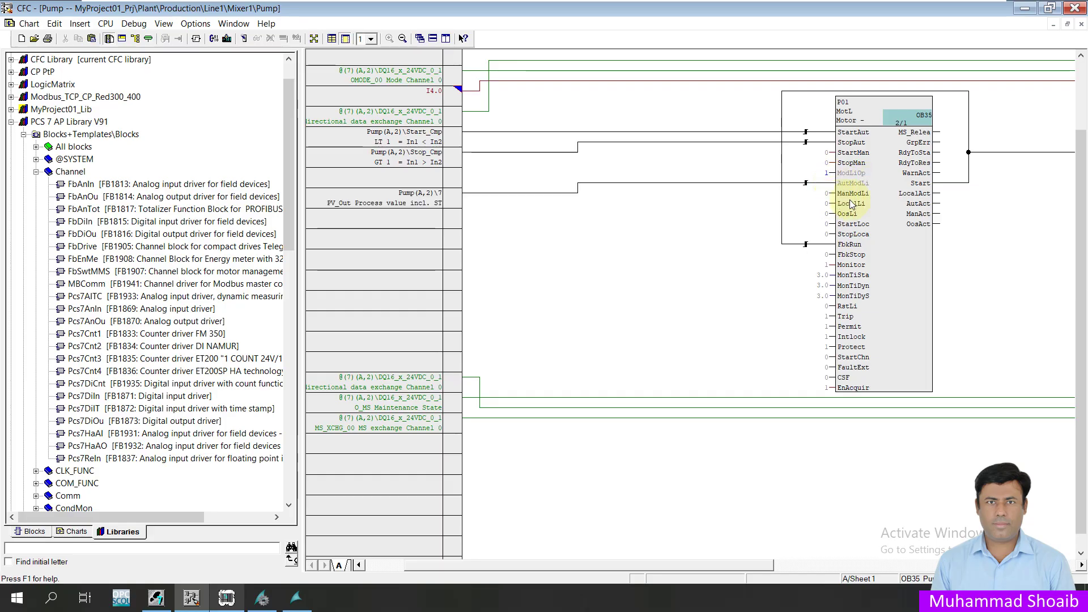
# Connect PV_Out of Pcs7DiIn block 8, the manual mode input on sheet 2, to ManModLi of motor block P01 on sheet 1
pyautogui.click(371, 38)
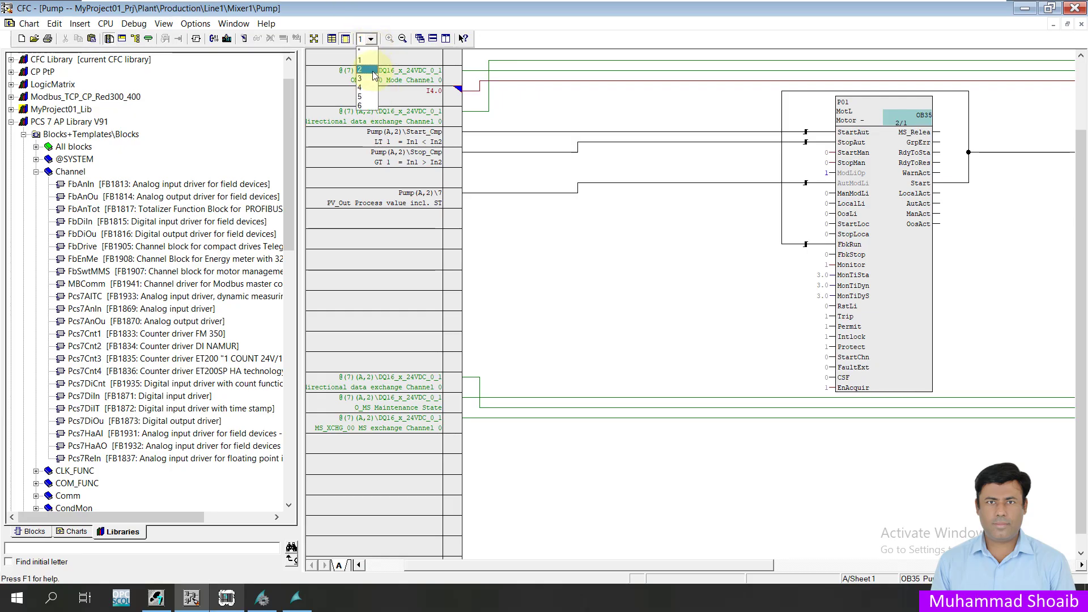
pyautogui.click(368, 69)
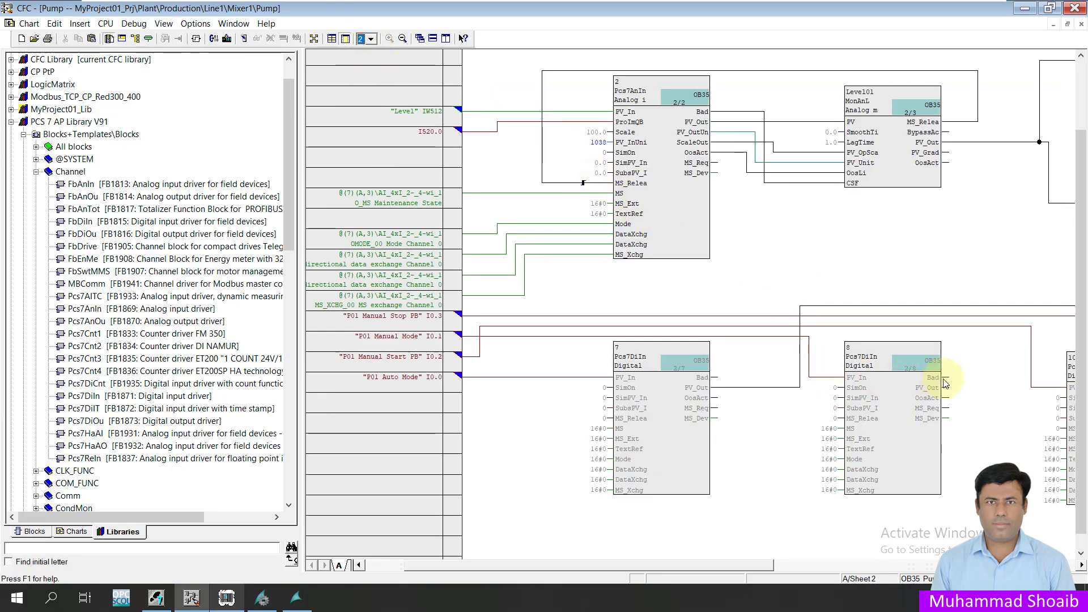
pyautogui.click(909, 398)
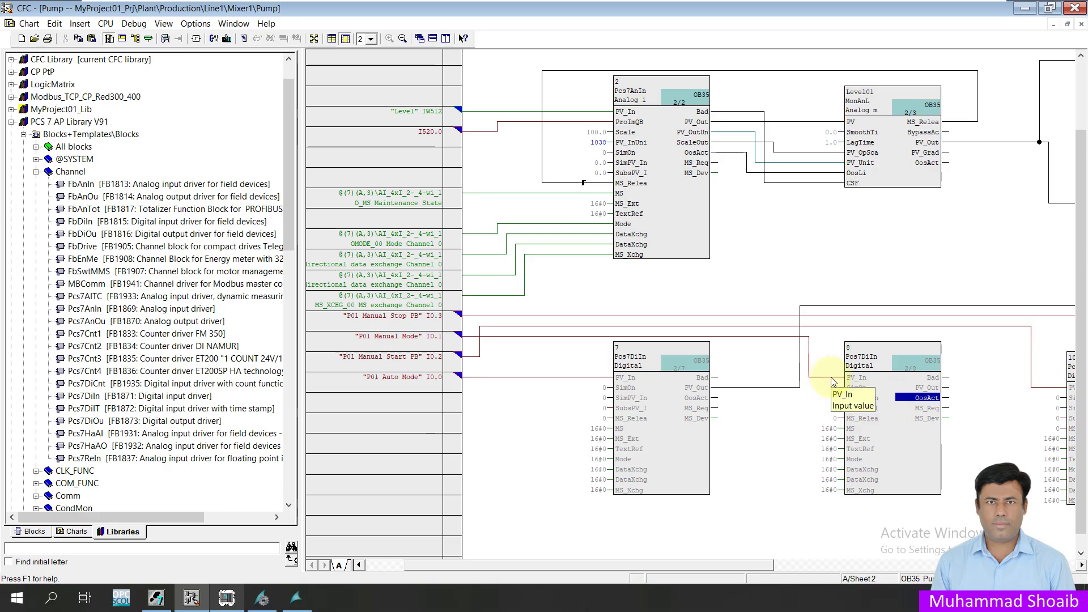
pyautogui.click(945, 391)
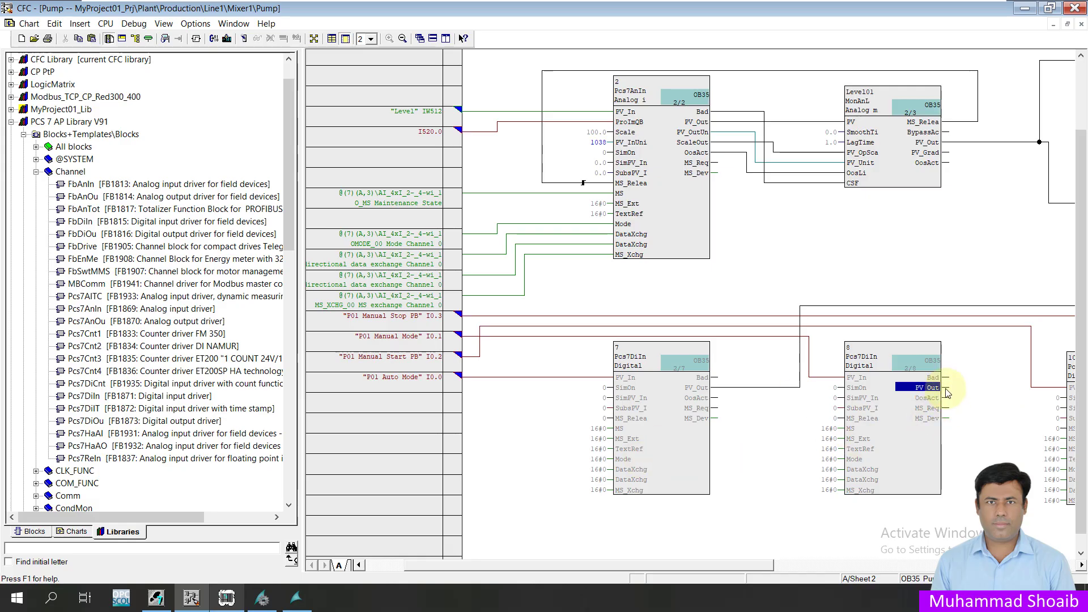
pyautogui.click(372, 39)
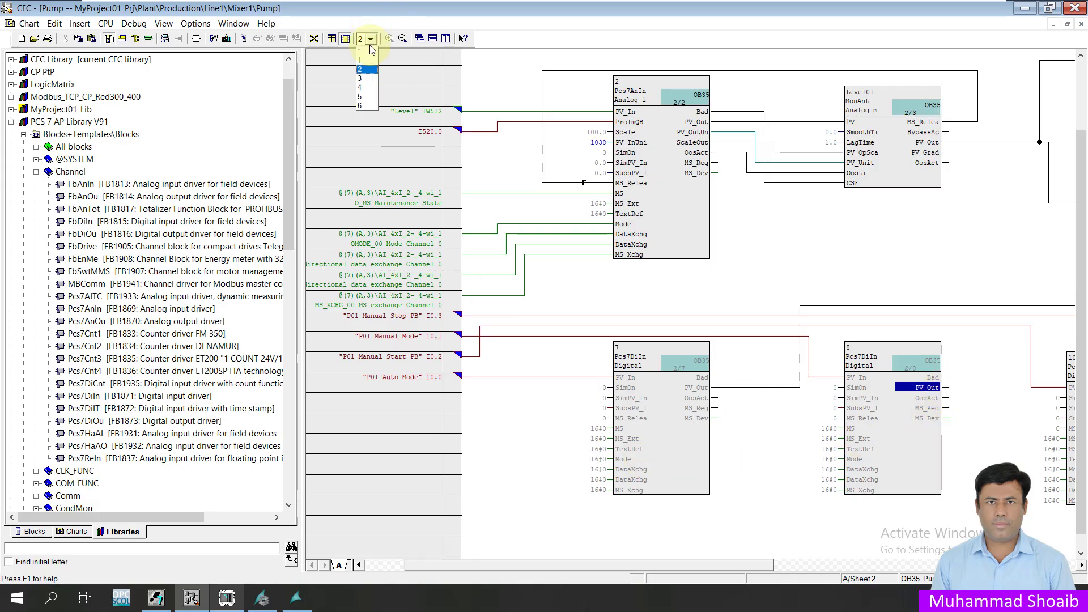
pyautogui.click(363, 55)
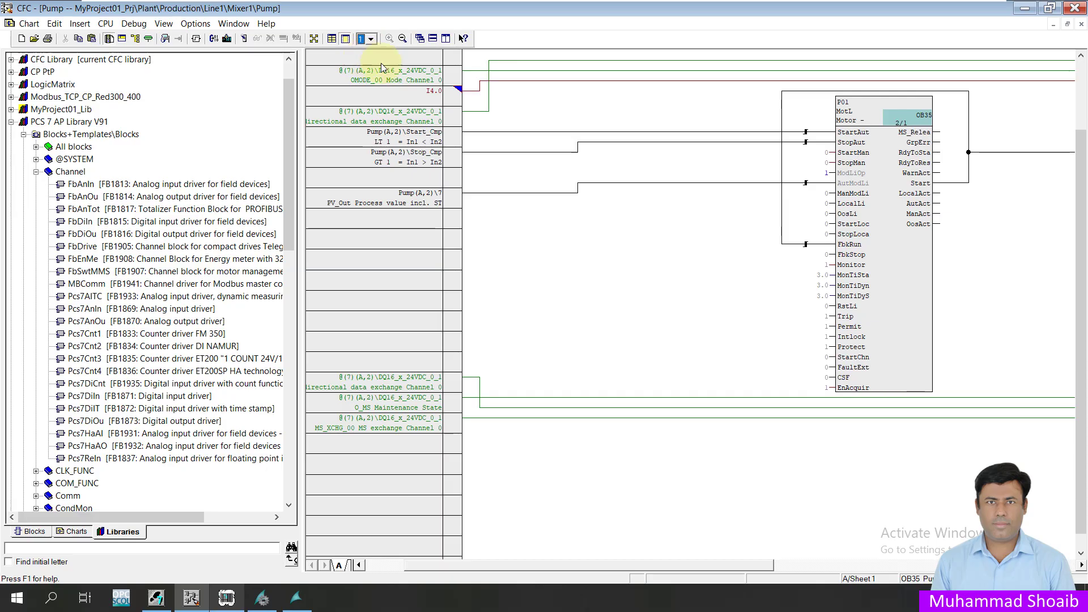
pyautogui.click(839, 194)
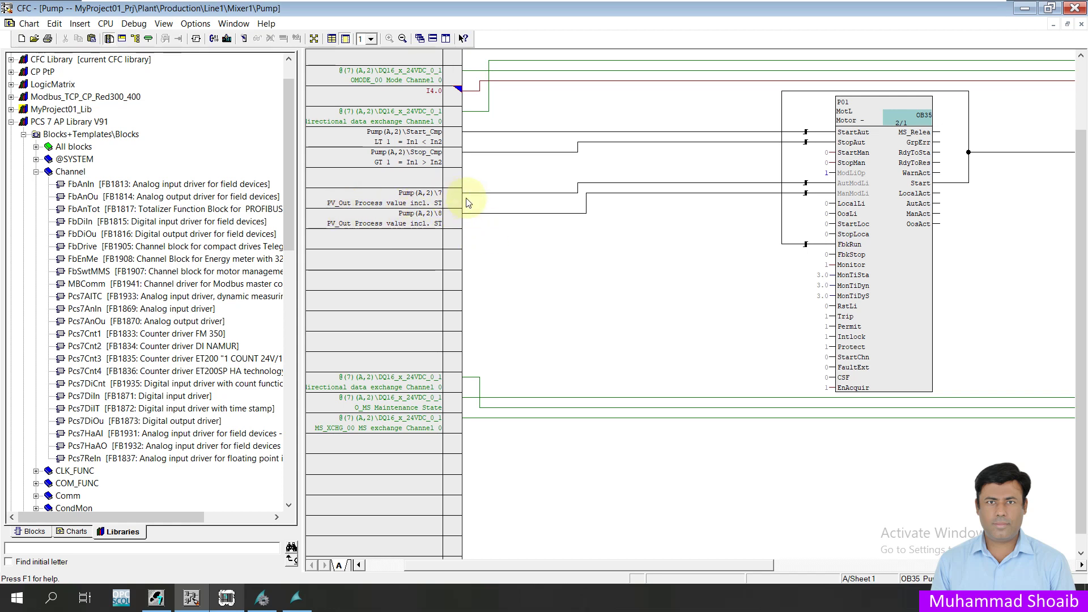
# Connect PV_Out of Pcs7DiIn block 10, the manual start input on sheet 2, to StartMan of motor block P01 on sheet 1
pyautogui.click(429, 203)
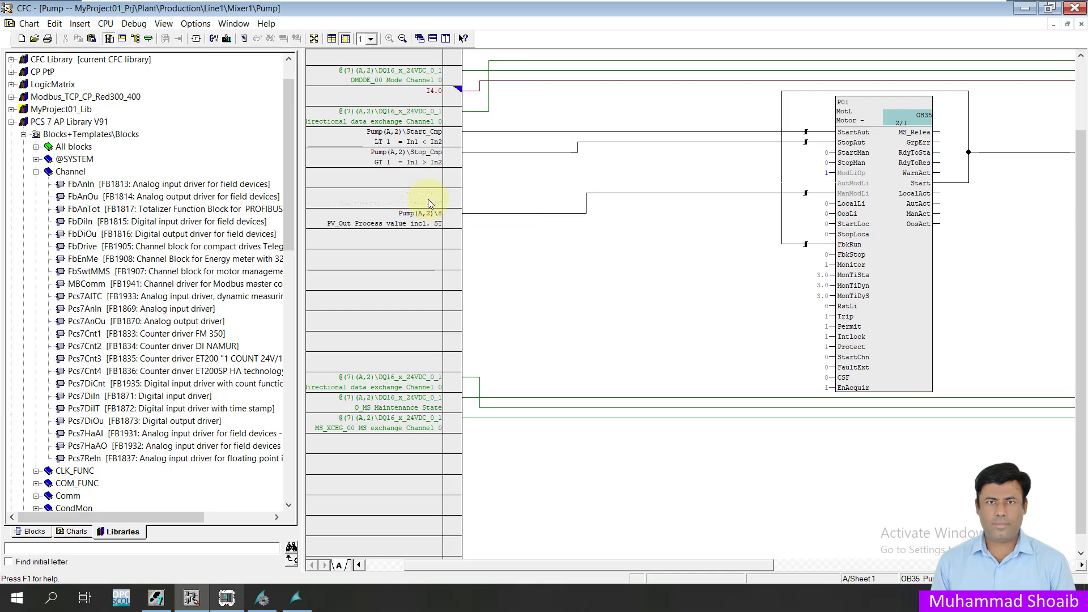
pyautogui.doubleClick(429, 199)
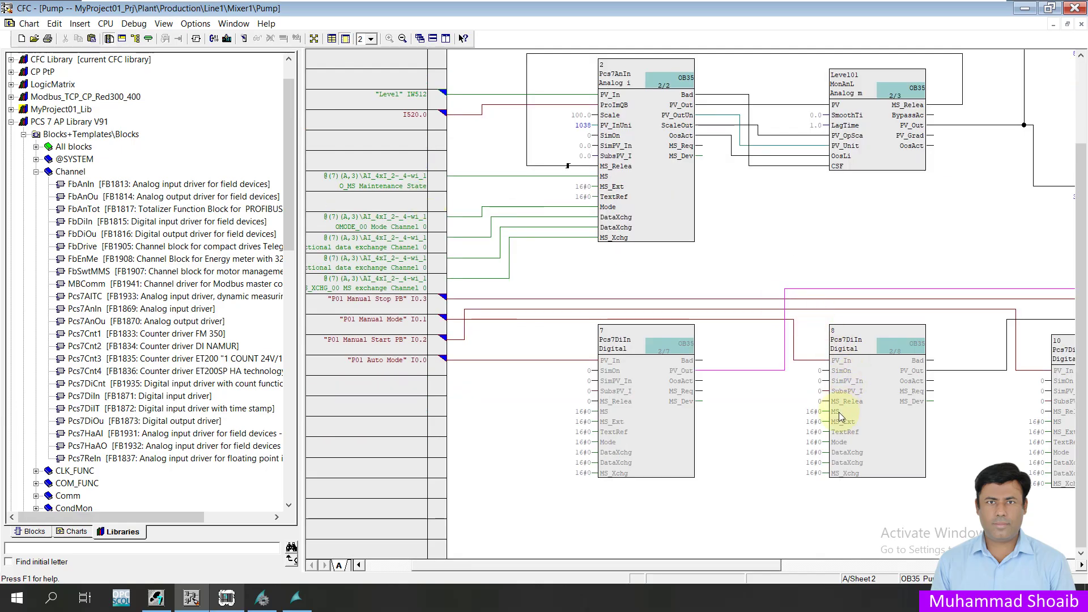
pyautogui.click(701, 371)
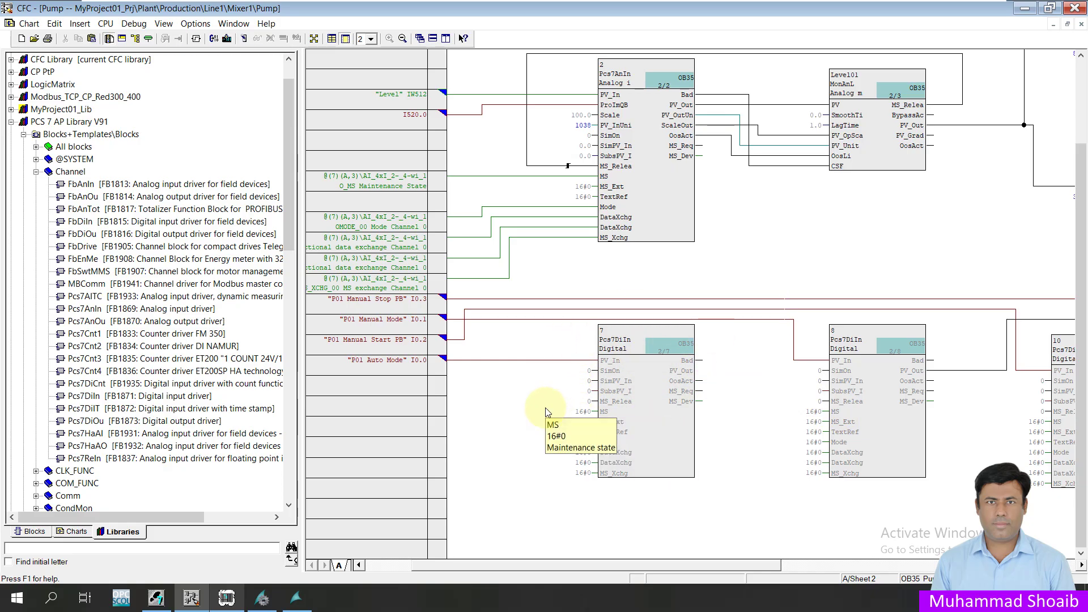
pyautogui.moveTo(666, 566); pyautogui.dragTo(776, 573)
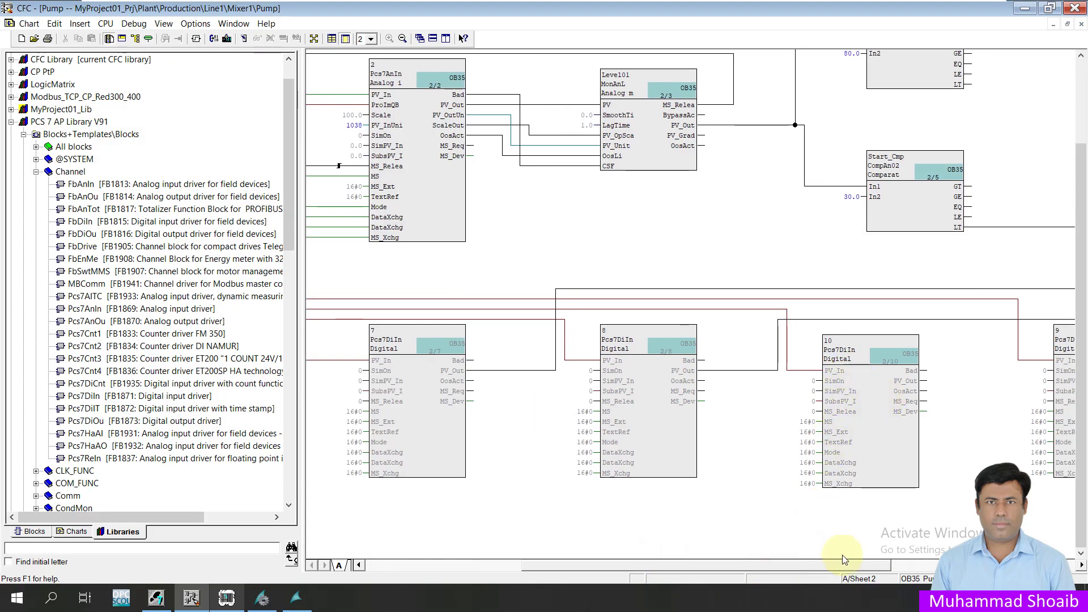
pyautogui.click(859, 389)
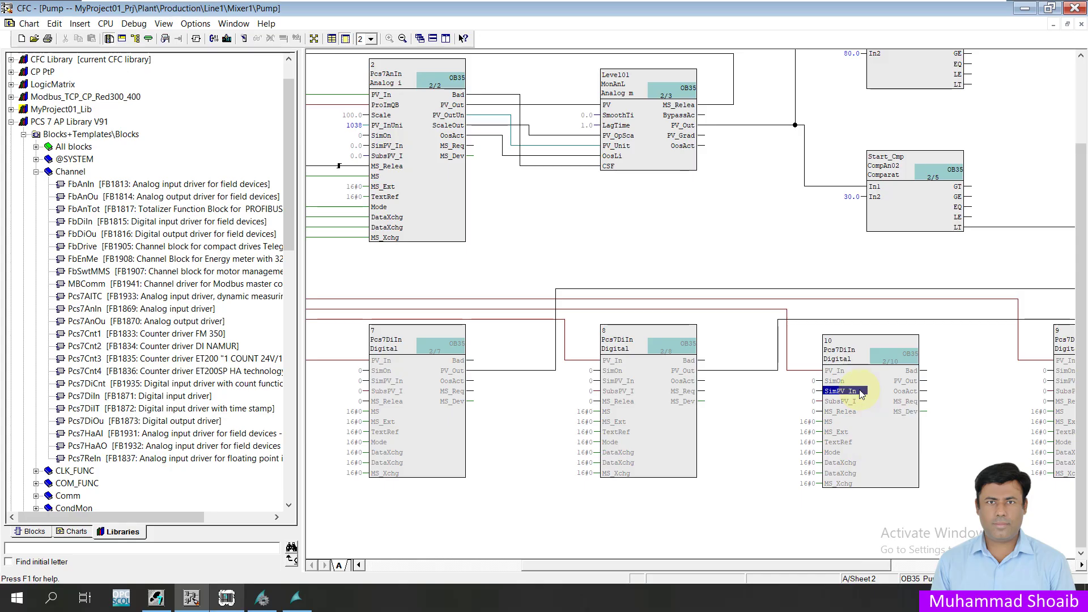
pyautogui.moveTo(643, 577)
pyautogui.mouseDown()
pyautogui.moveTo(546, 578)
pyautogui.moveTo(644, 576)
pyautogui.mouseUp()
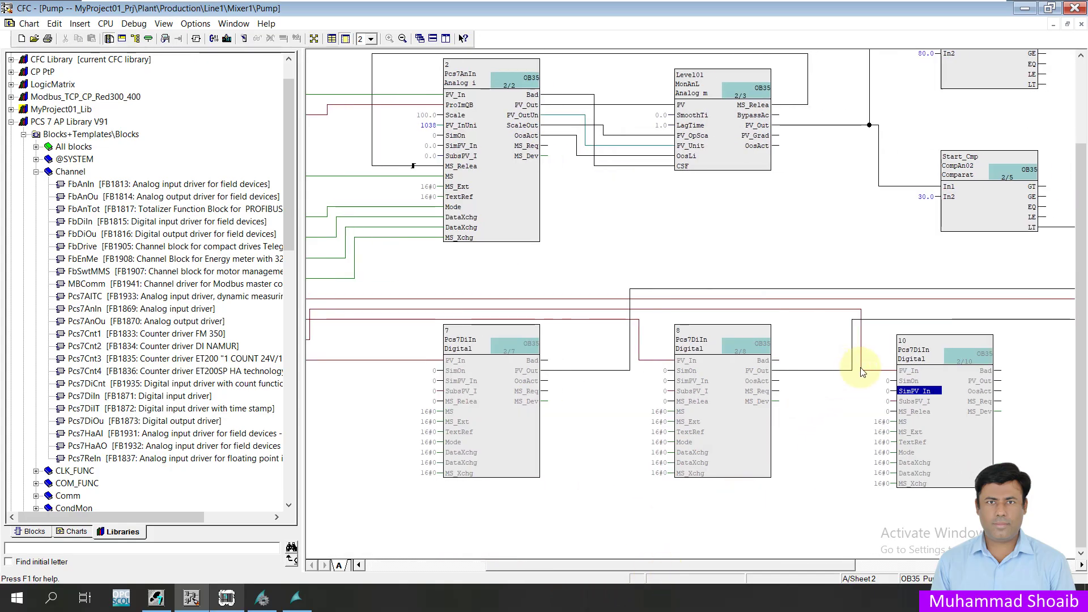
pyautogui.moveTo(708, 567); pyautogui.dragTo(790, 583)
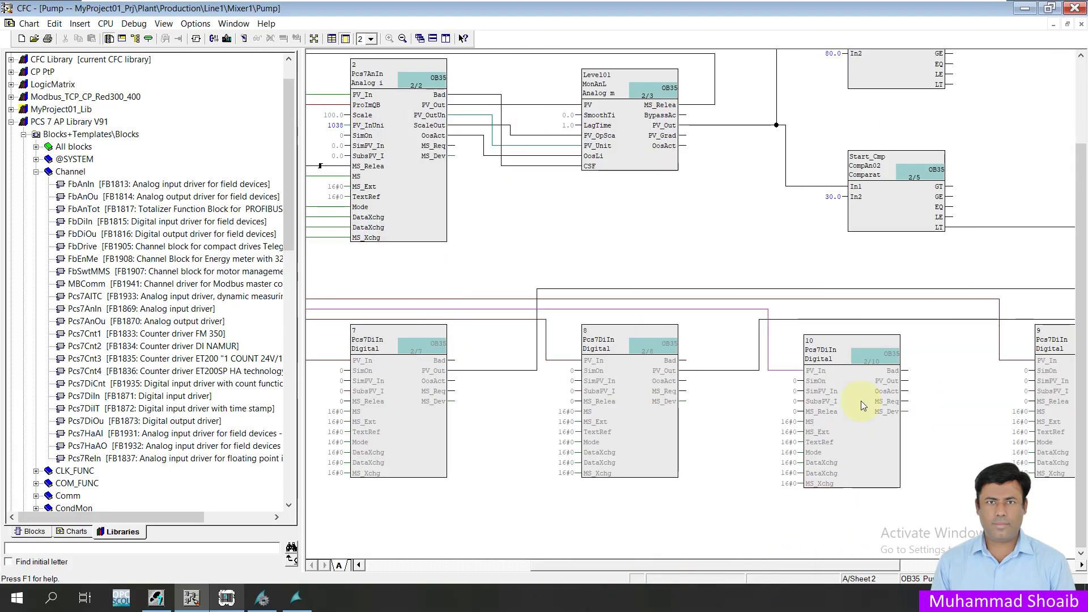
pyautogui.click(907, 384)
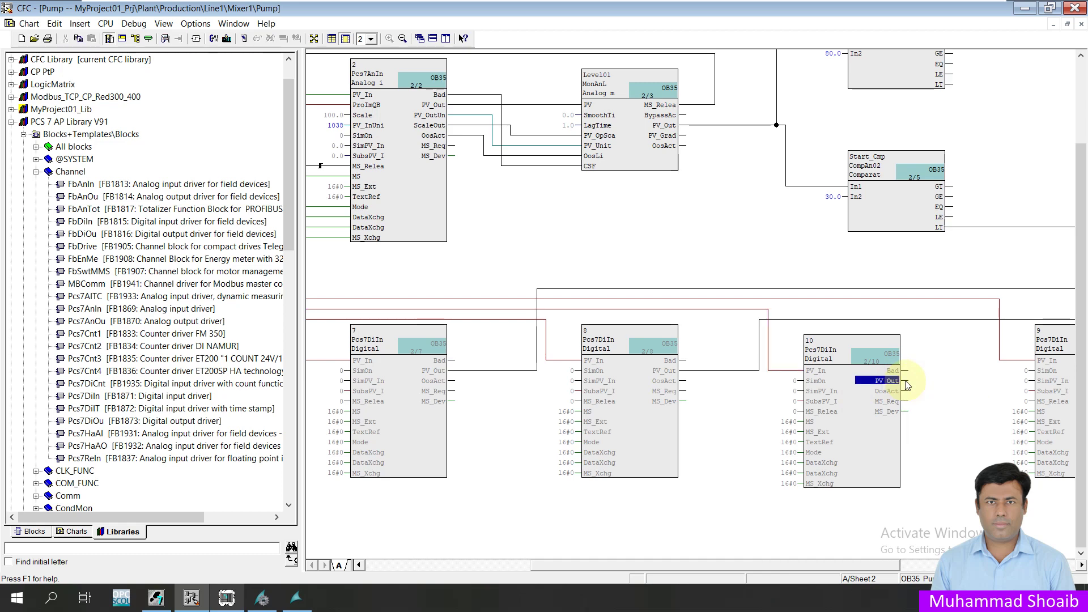
pyautogui.click(370, 39)
pyautogui.click(363, 49)
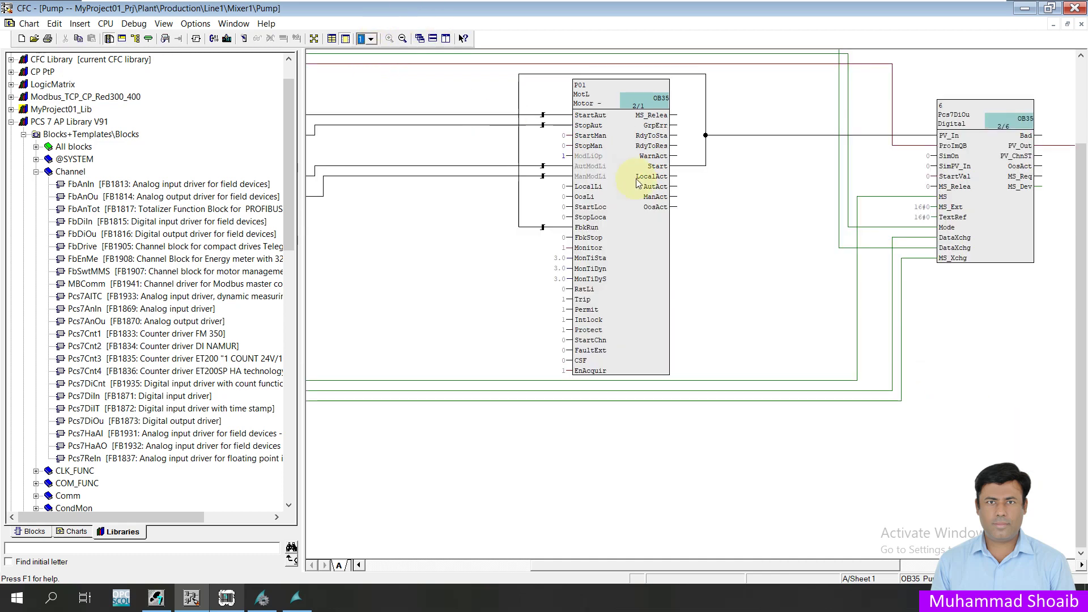
pyautogui.click(572, 137)
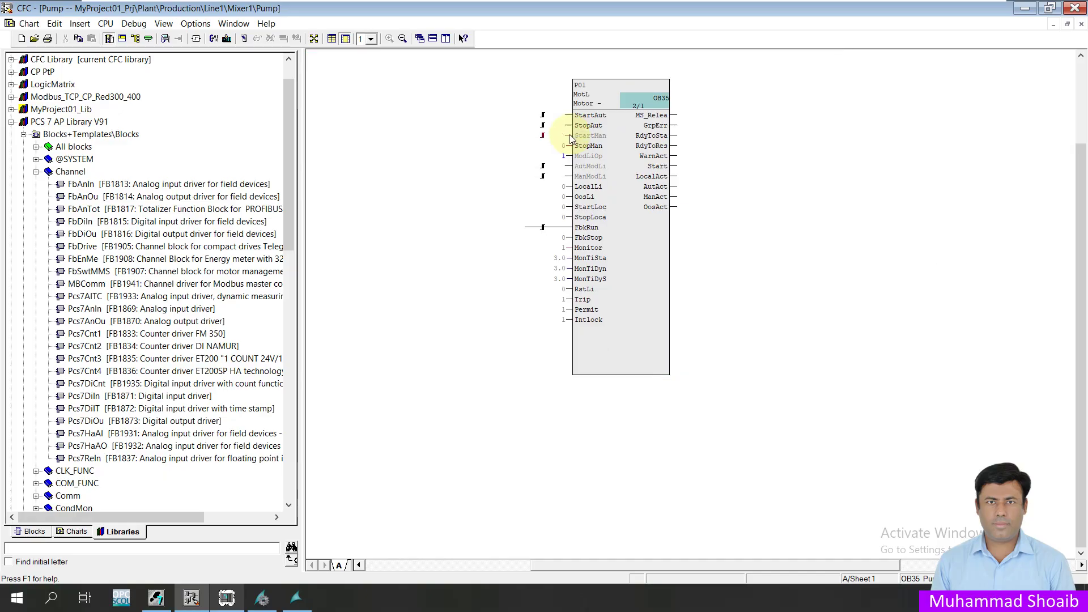
# Connect PV_Out of Pcs7DiIn block 9, the manual stop input on sheet 2, to StopMan of motor block P01 on sheet 1
pyautogui.click(370, 38)
pyautogui.click(366, 70)
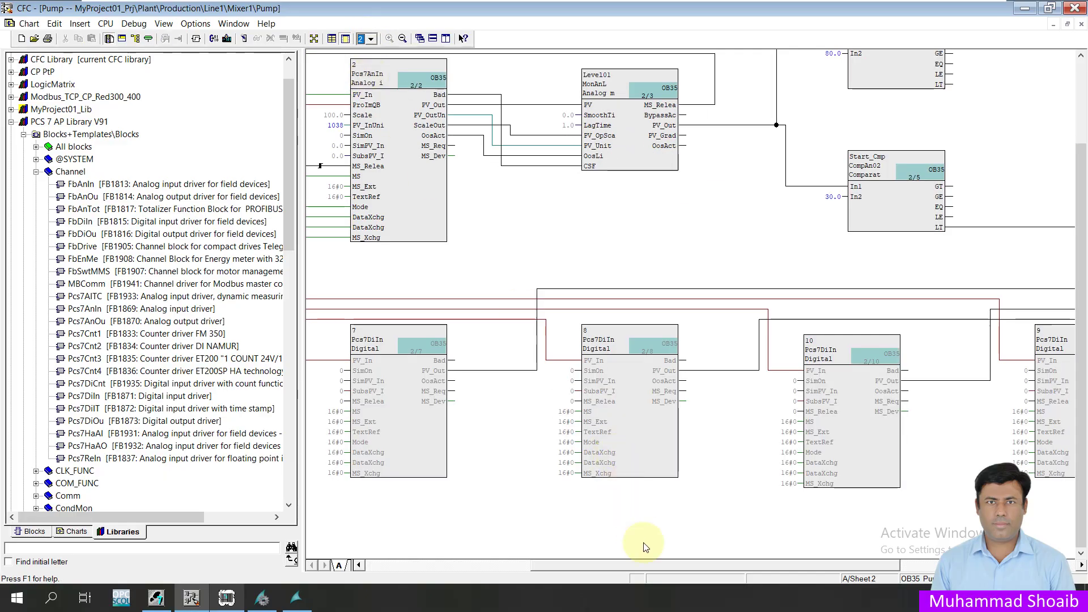
pyautogui.moveTo(661, 567); pyautogui.dragTo(900, 563)
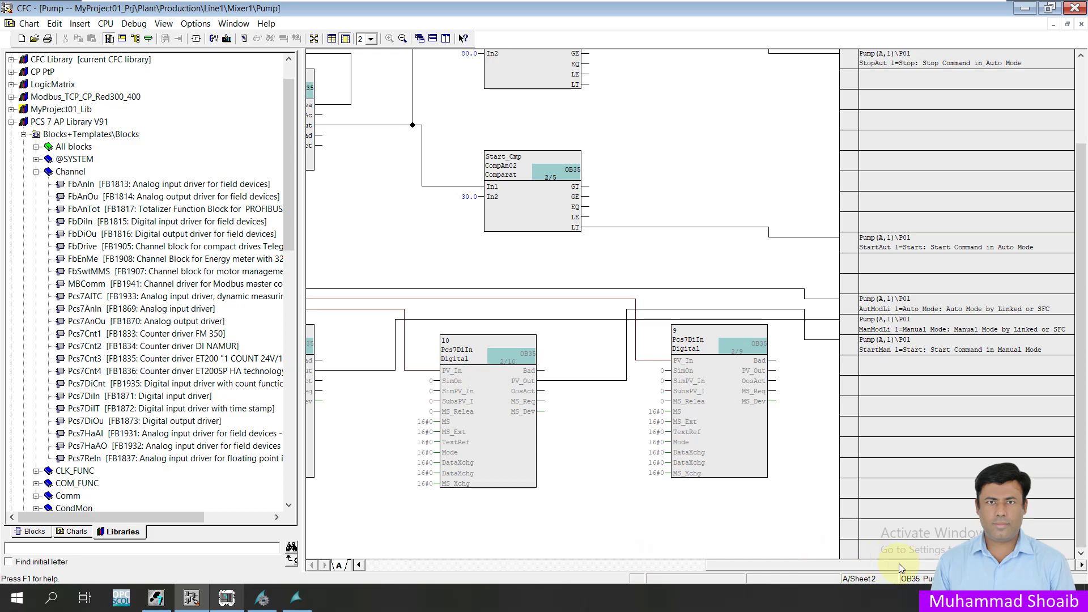
pyautogui.click(773, 372)
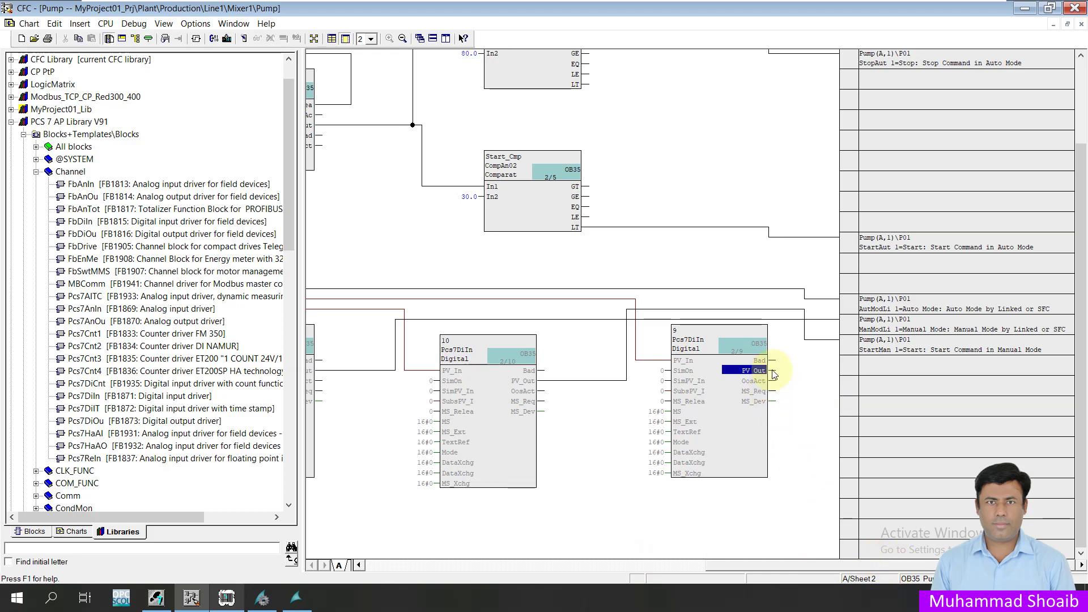
pyautogui.click(370, 38)
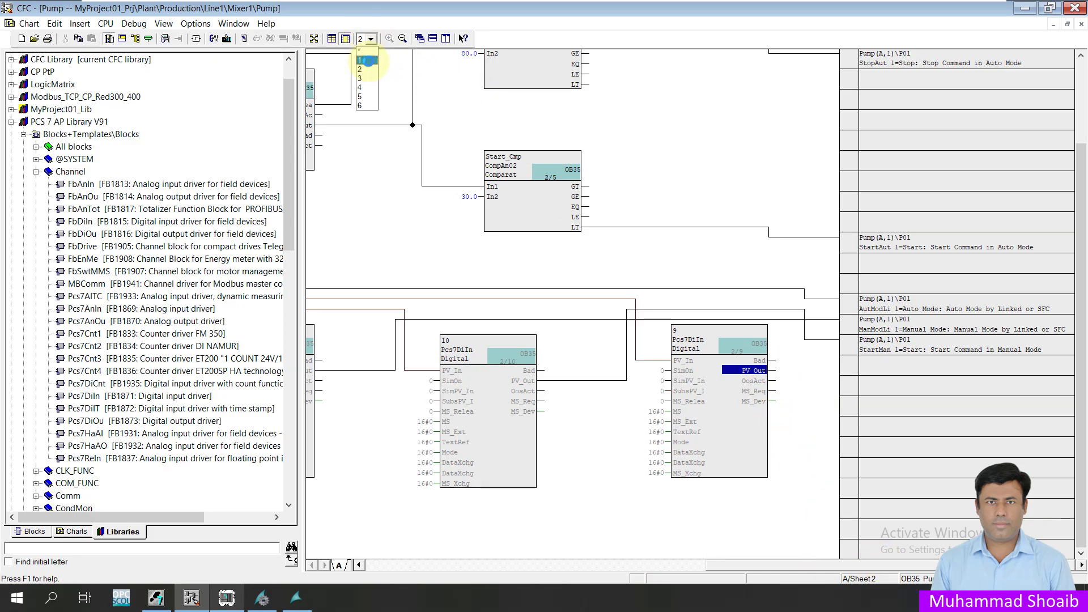
pyautogui.click(367, 59)
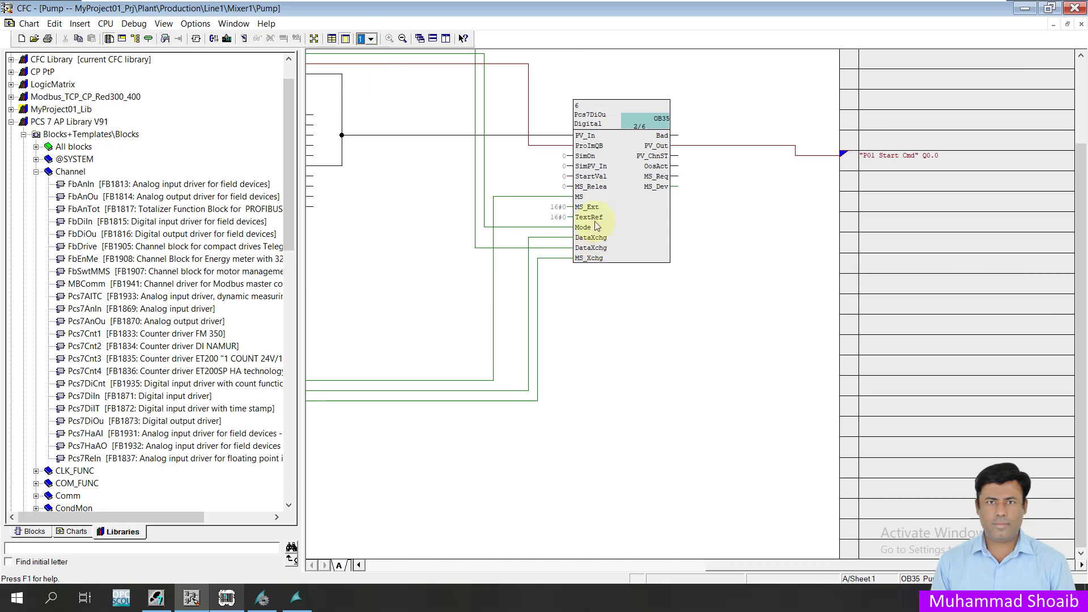
pyautogui.click(373, 40)
pyautogui.click(373, 40)
pyautogui.click(669, 569)
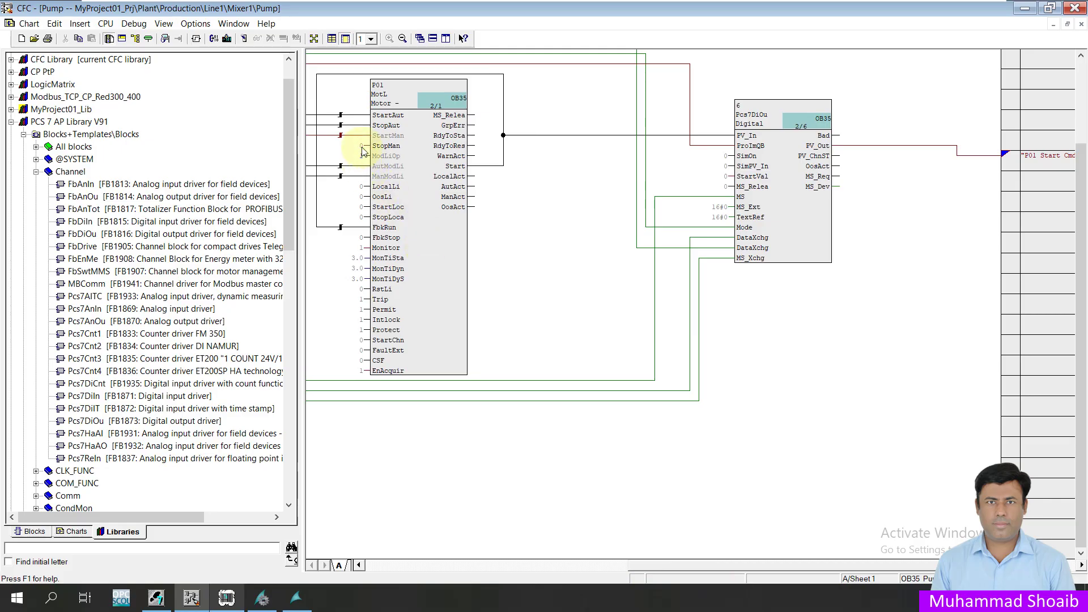
pyautogui.click(368, 146)
pyautogui.moveTo(653, 563); pyautogui.dragTo(445, 570)
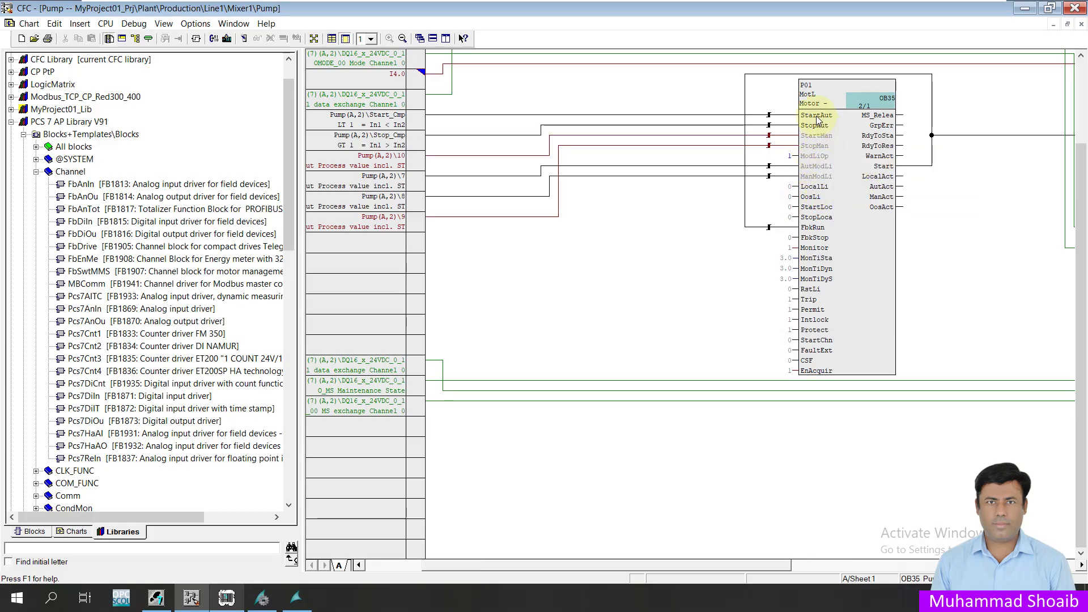
pyautogui.click(371, 38)
pyautogui.click(361, 69)
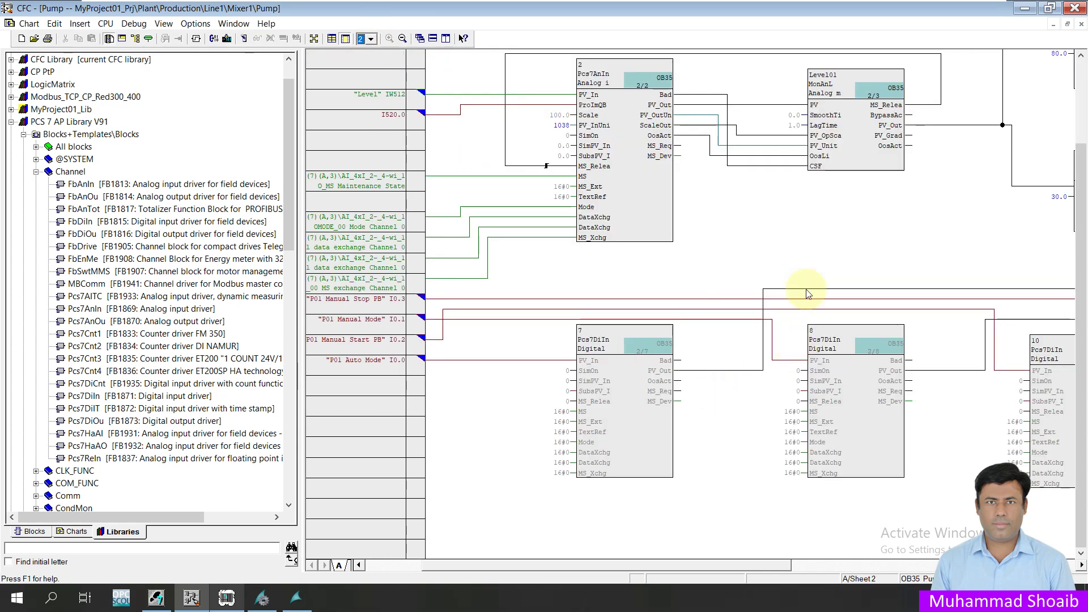
pyautogui.click(806, 565)
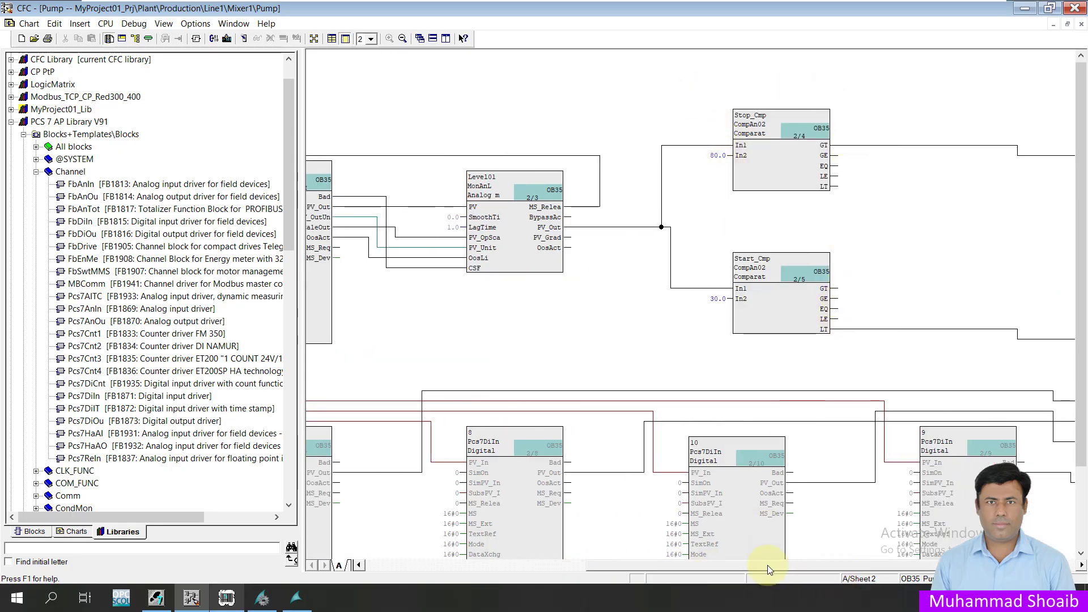
pyautogui.moveTo(771, 565); pyautogui.dragTo(547, 564)
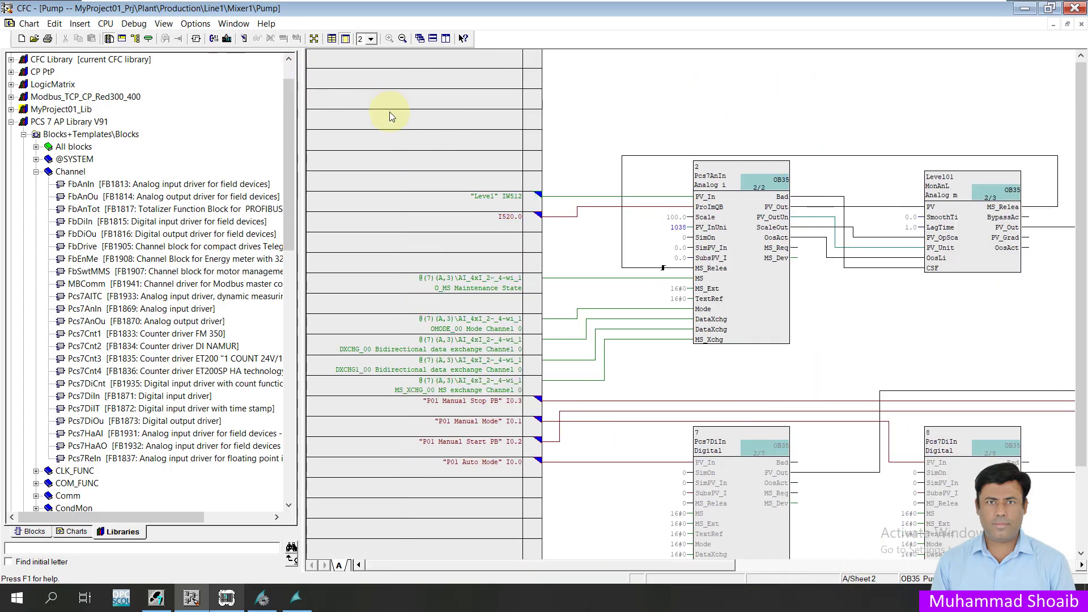
# Compile only the program changes with module drivers generated and download the program to CPU 410-5H, restarting the CPU
pyautogui.click(227, 39)
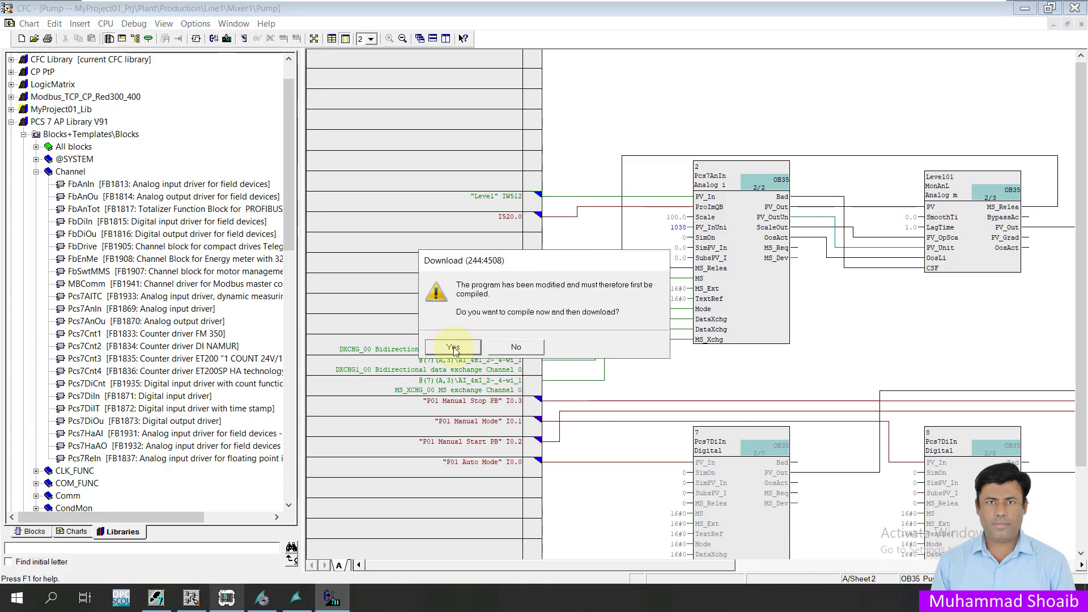
pyautogui.click(452, 347)
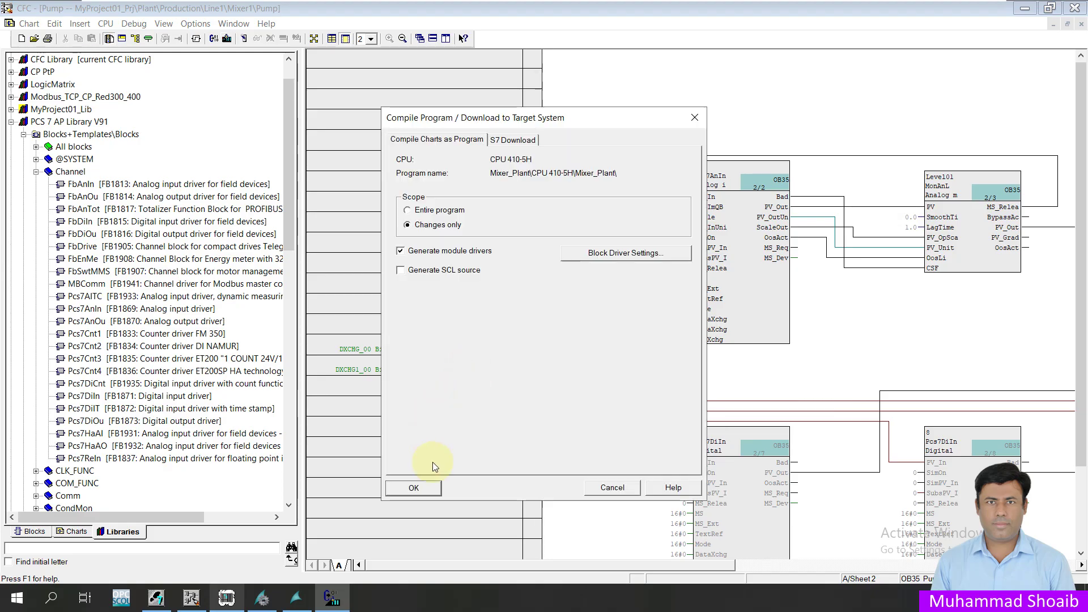
pyautogui.click(417, 487)
pyautogui.click(444, 357)
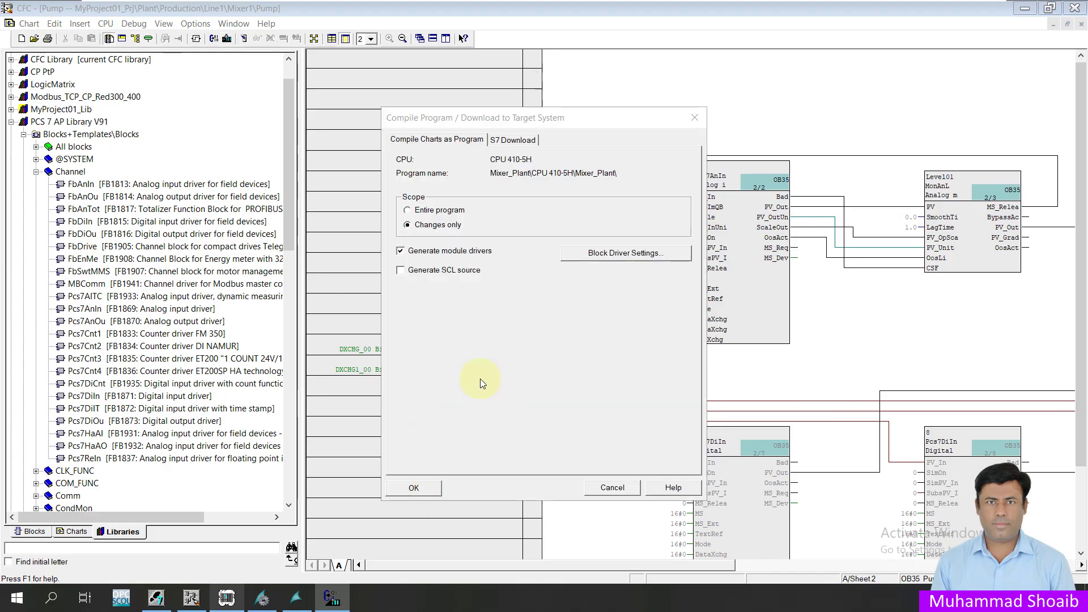
pyautogui.click(426, 396)
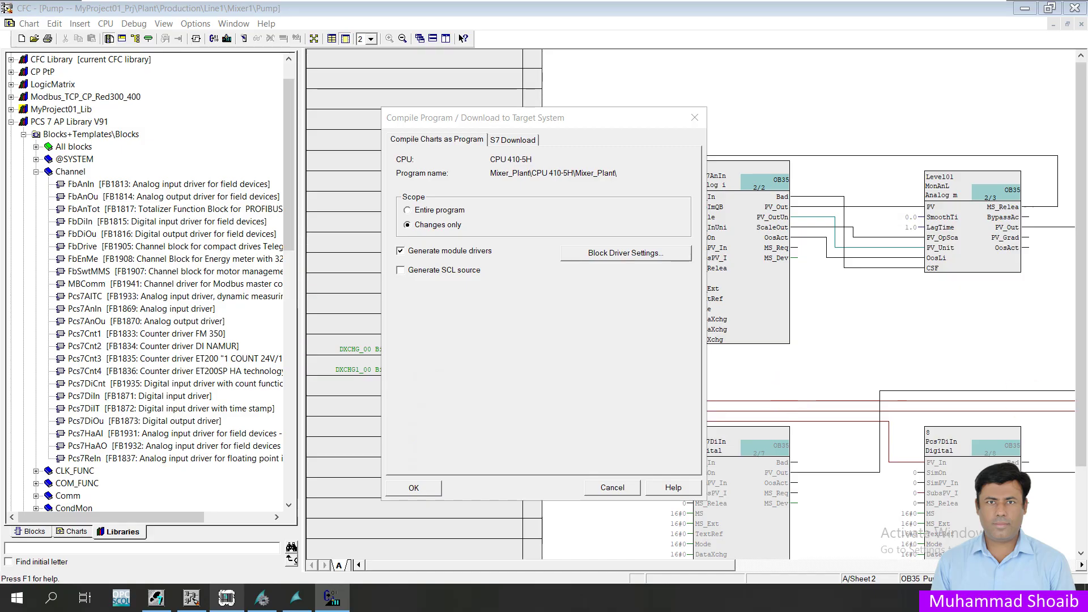
pyautogui.press('Return')
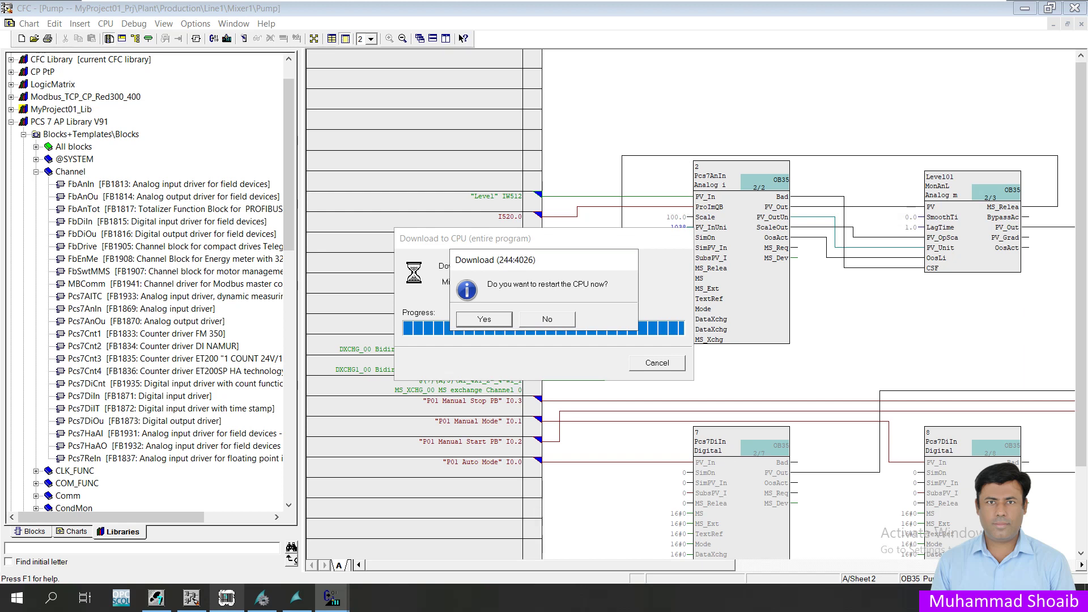
pyautogui.press('Return')
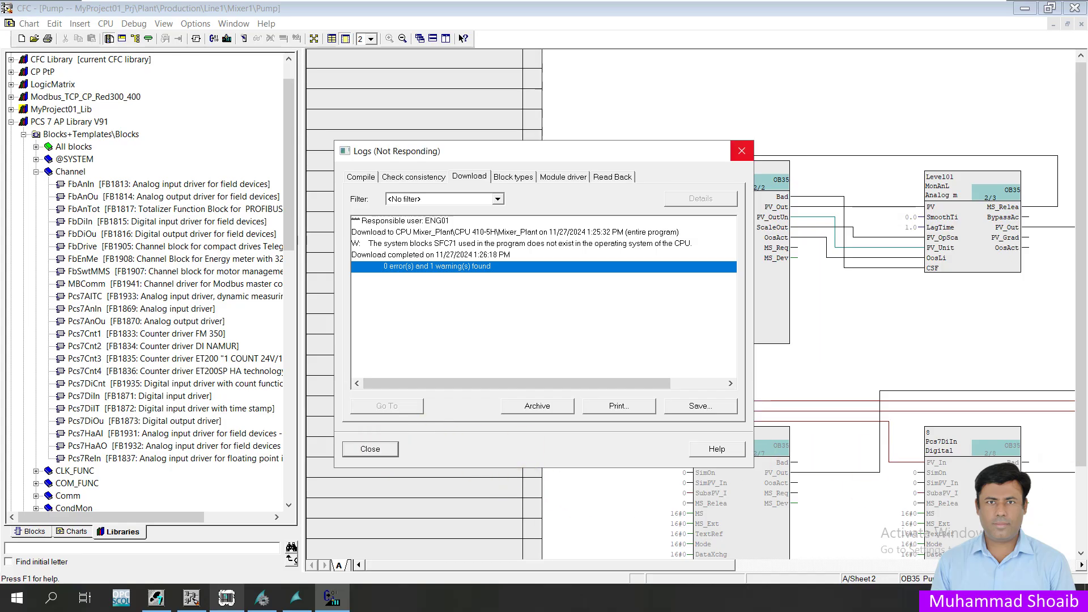
# Switch to the PCS 7 operator runtime and open the faceplate of pump motor P01
pyautogui.click(296, 598)
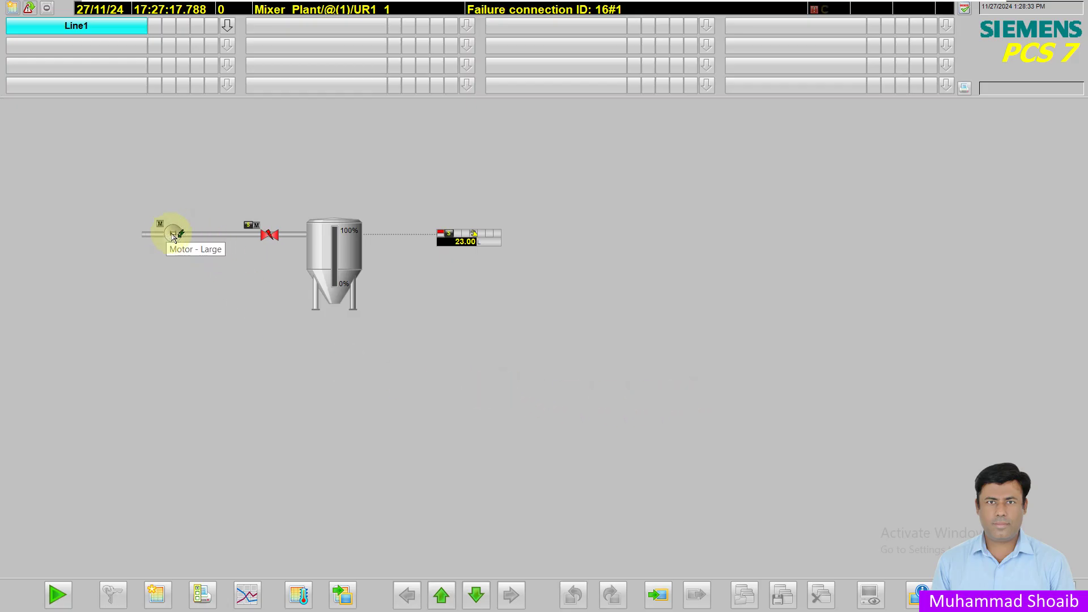
pyautogui.click(174, 236)
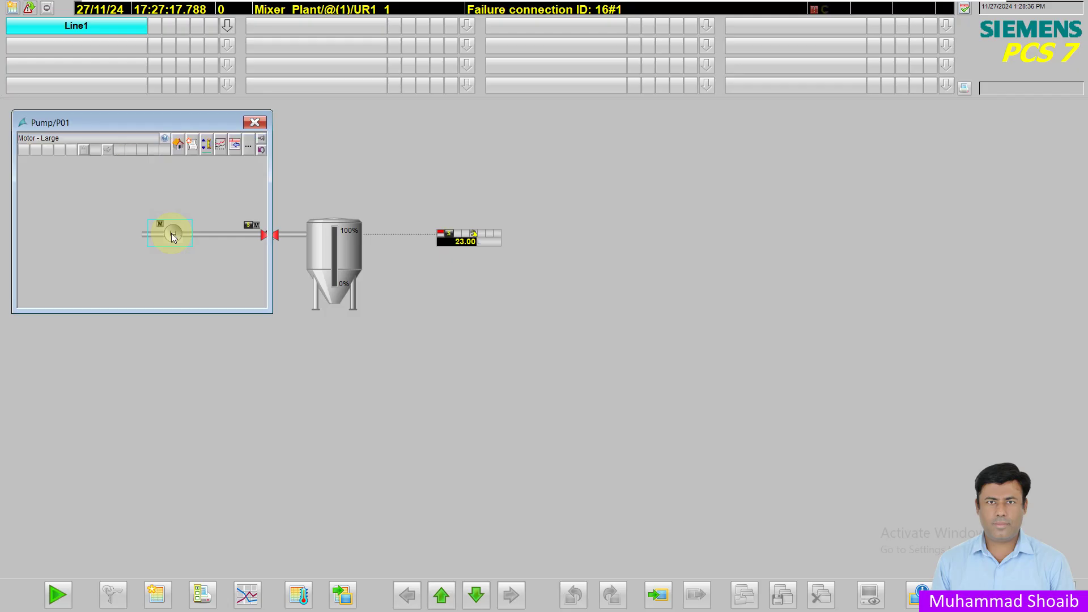
# Move the P01 faceplate below the process picture and, in S7-PLCSIM, clear bit 1 and set bit 0 of IB 0 for automatic mode
pyautogui.moveTo(163, 124); pyautogui.dragTo(184, 325)
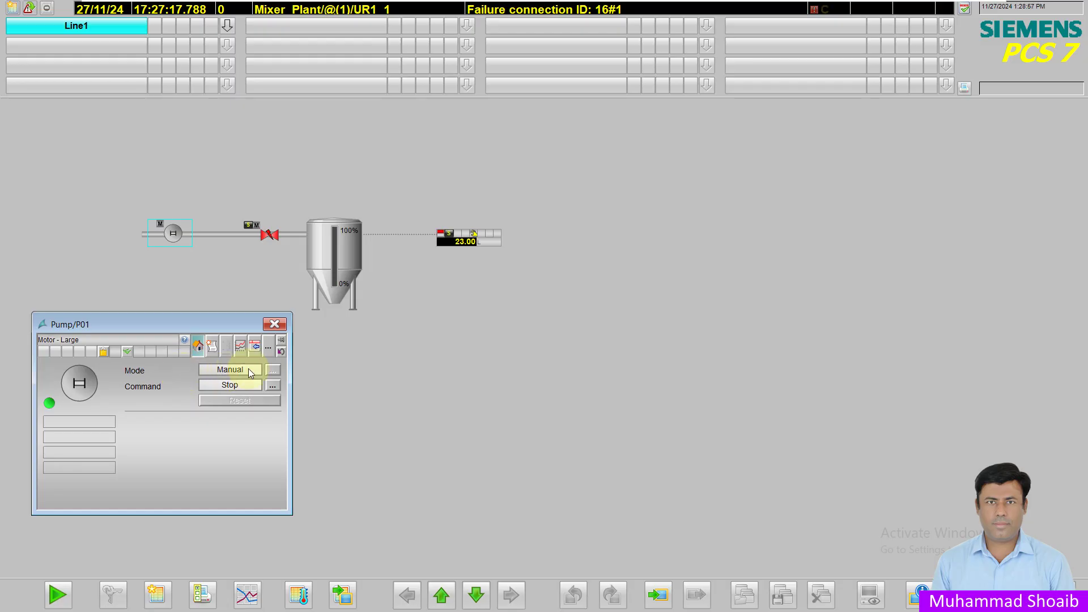
pyautogui.press('super')
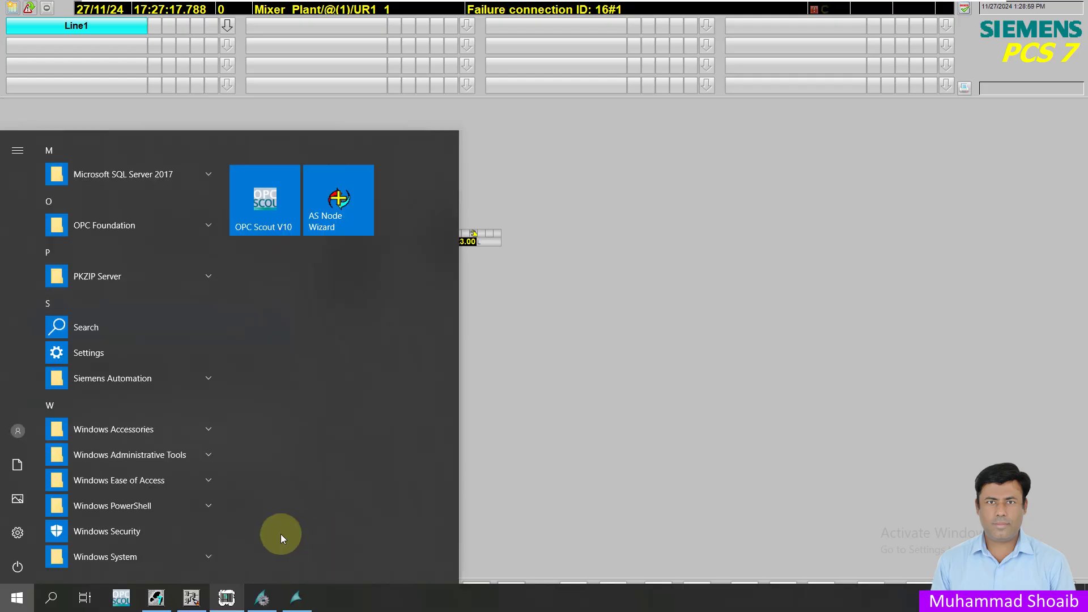
pyautogui.click(226, 598)
pyautogui.click(661, 476)
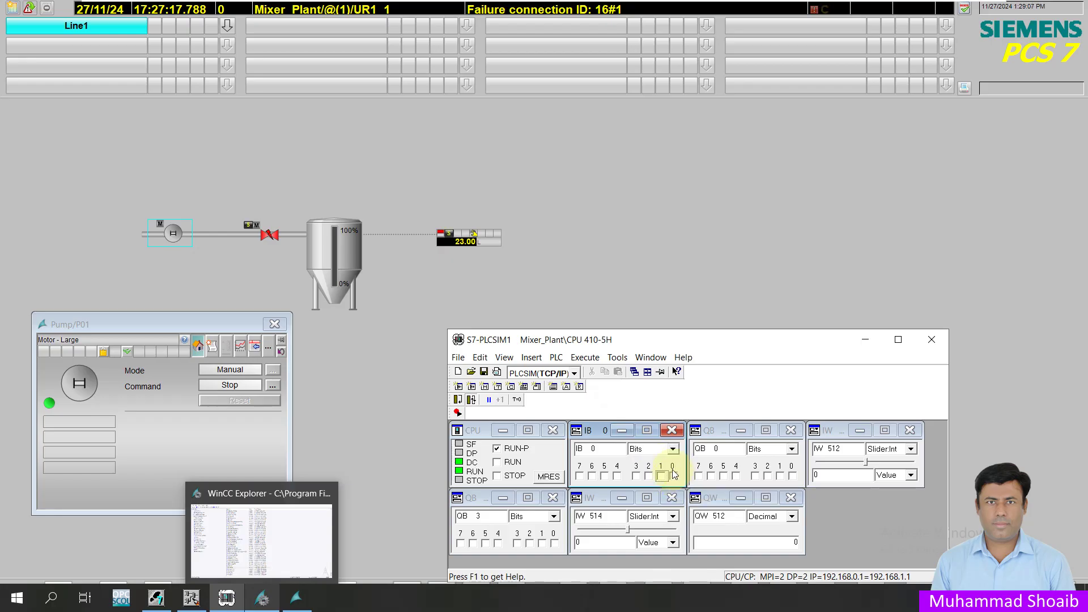
pyautogui.click(674, 477)
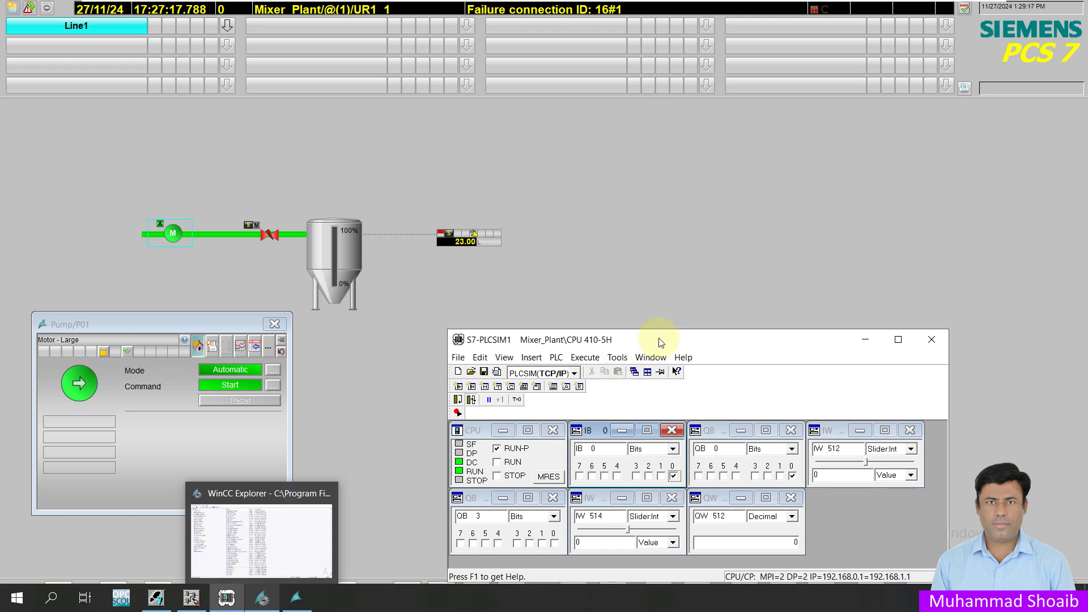
pyautogui.click(364, 593)
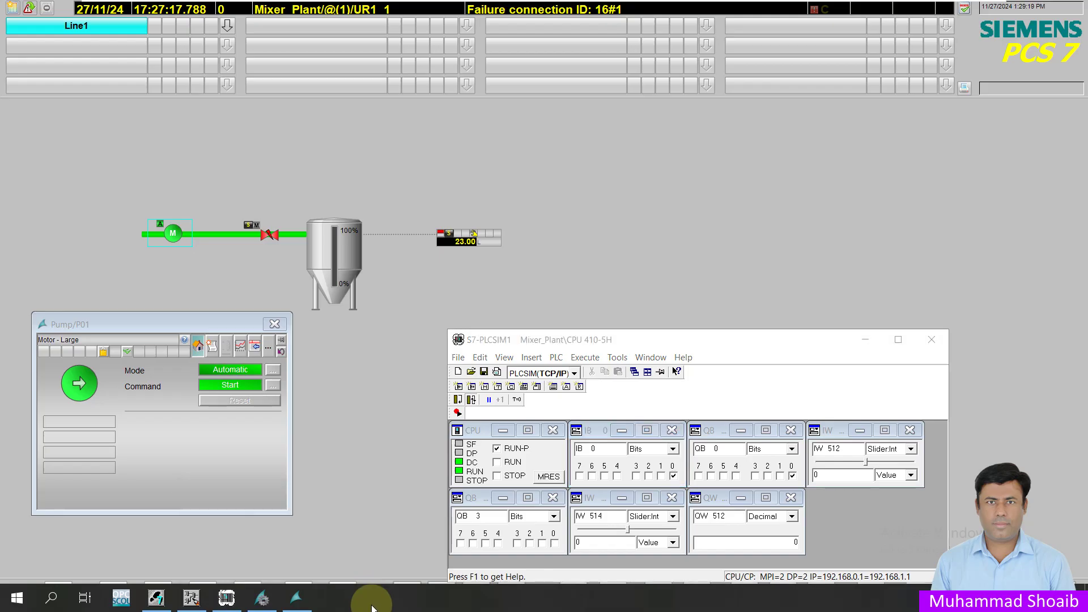
pyautogui.click(674, 477)
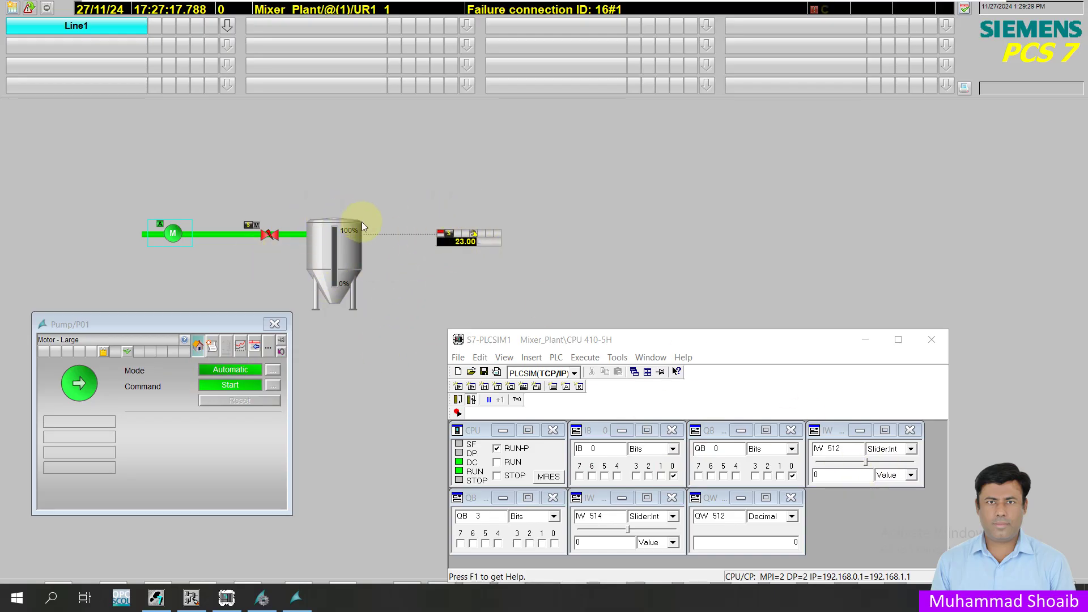
# Raise the simulated tank level input IW 512 to about 25399
pyautogui.click(869, 461)
pyautogui.moveTo(872, 464); pyautogui.dragTo(886, 466)
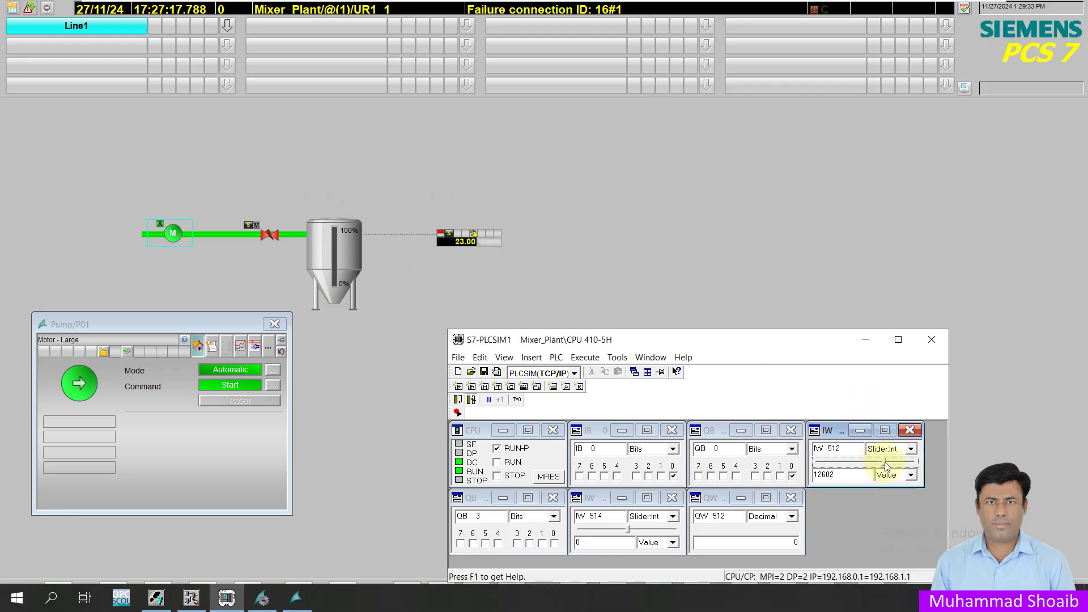
pyautogui.moveTo(886, 466); pyautogui.dragTo(904, 464)
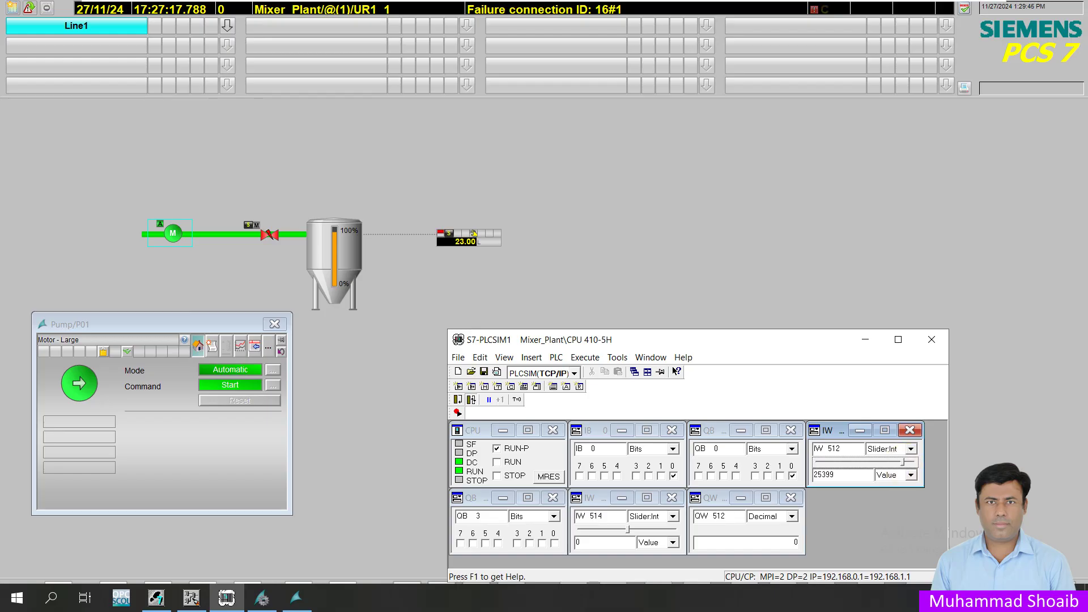
# Open the Level01 faceplate in the operator runtime, turn its Simulation off and close the faceplate
pyautogui.click(478, 241)
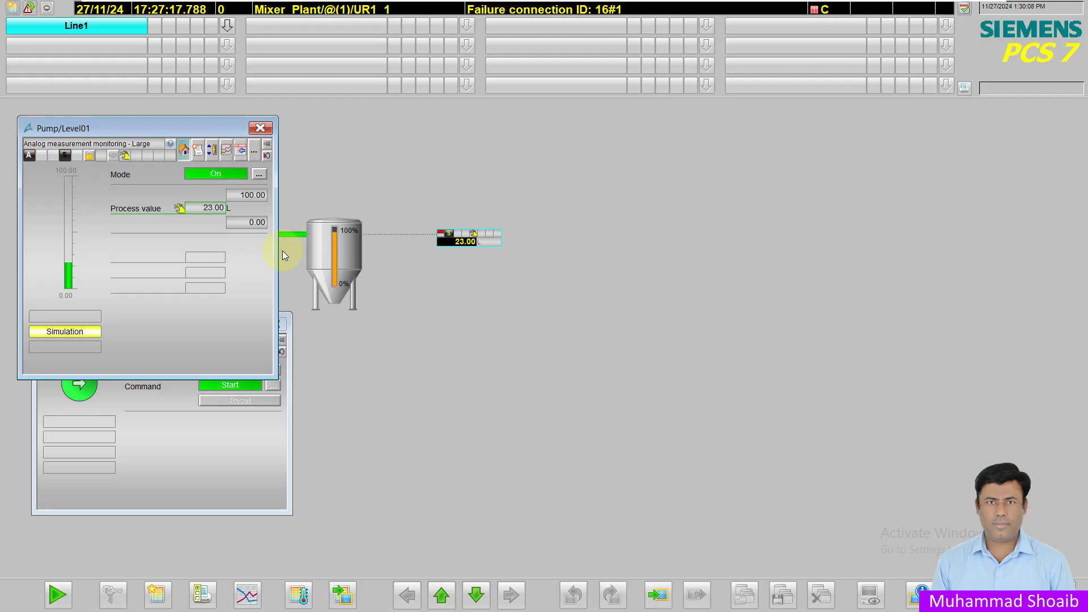
pyautogui.click(243, 153)
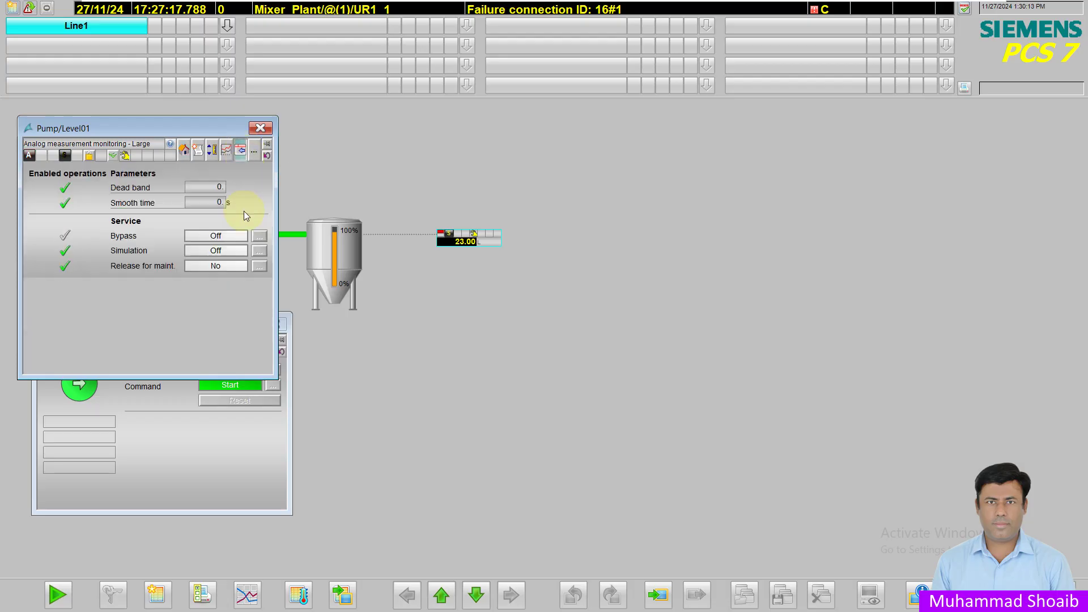
pyautogui.click(258, 252)
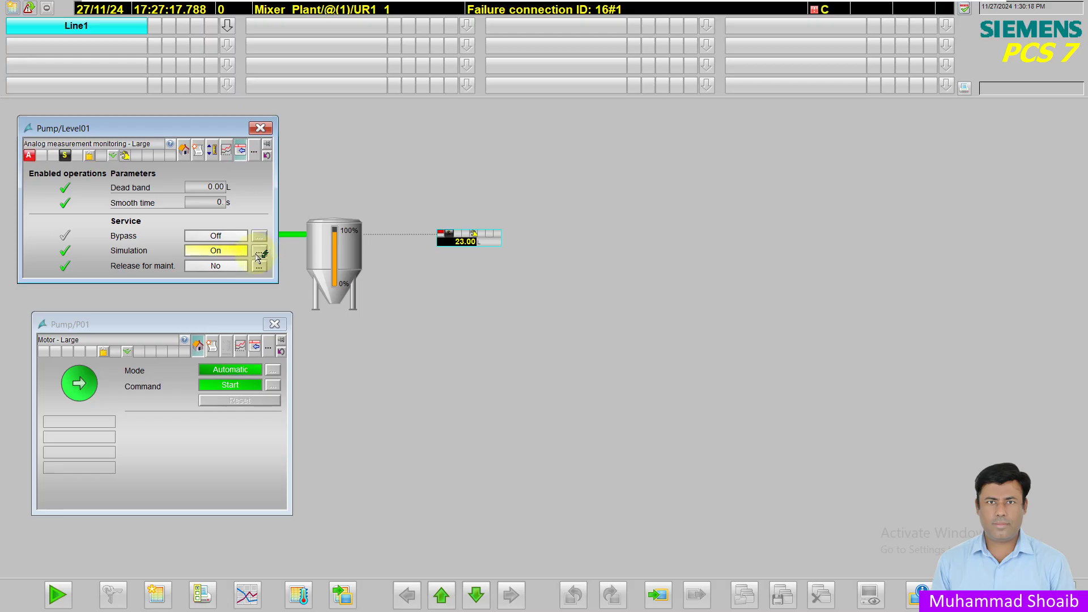
pyautogui.click(225, 269)
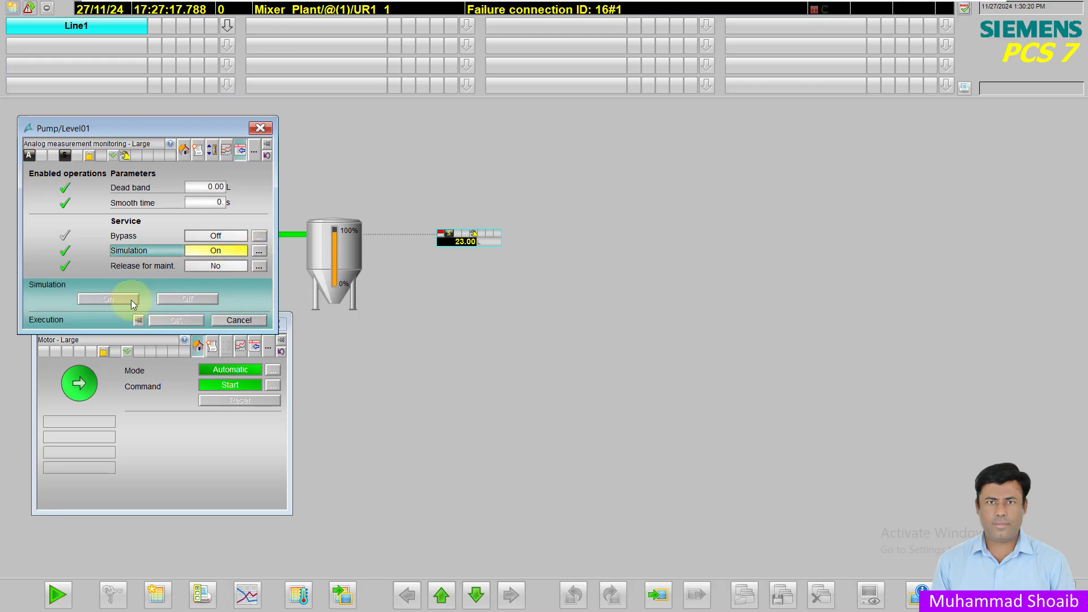
pyautogui.click(187, 299)
pyautogui.click(177, 321)
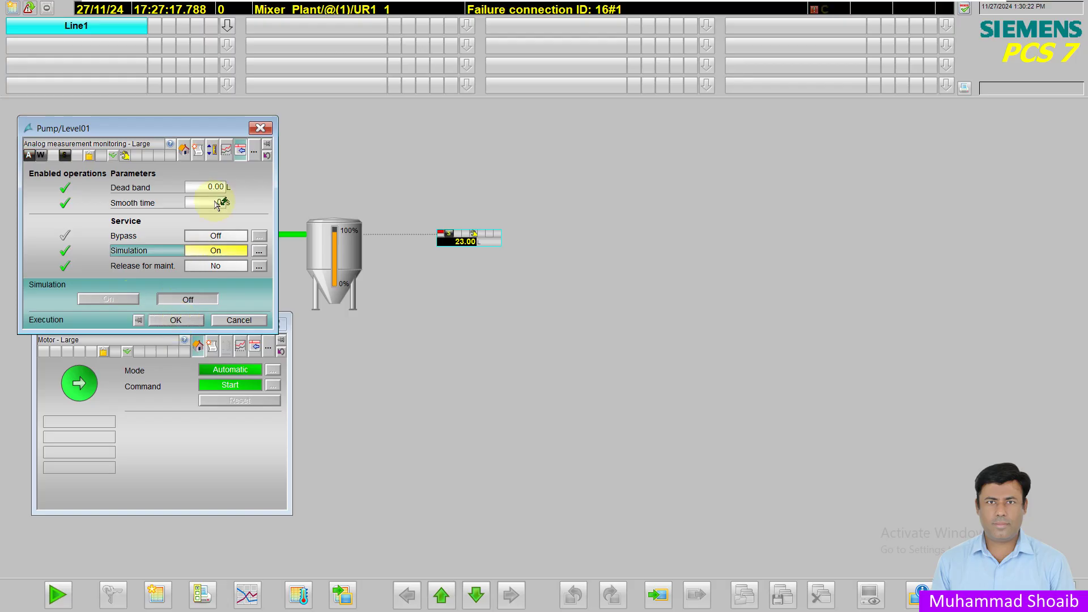
pyautogui.click(261, 128)
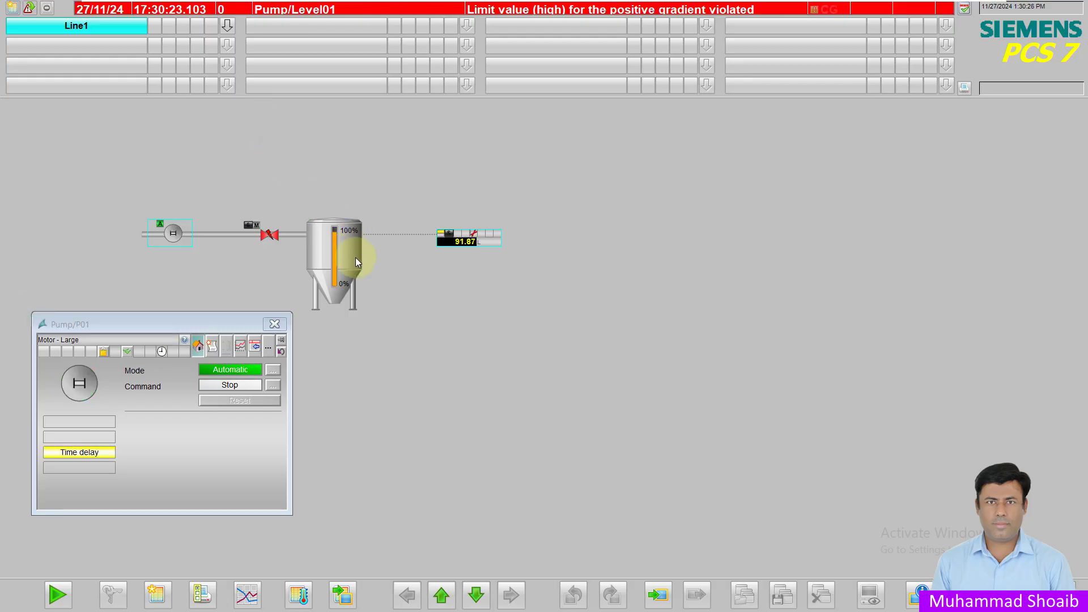
# Switch to S7-PLCSIM and test automatic level control by moving IW 512 down to about 3296, up to about 23072 and down to about 4459
pyautogui.press('super')
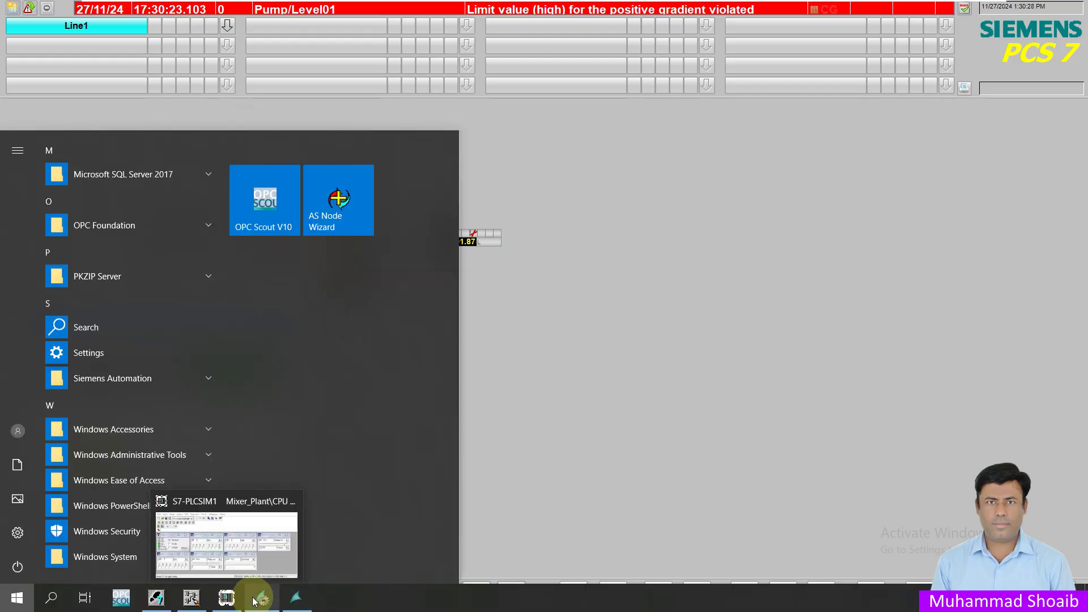
pyautogui.click(226, 598)
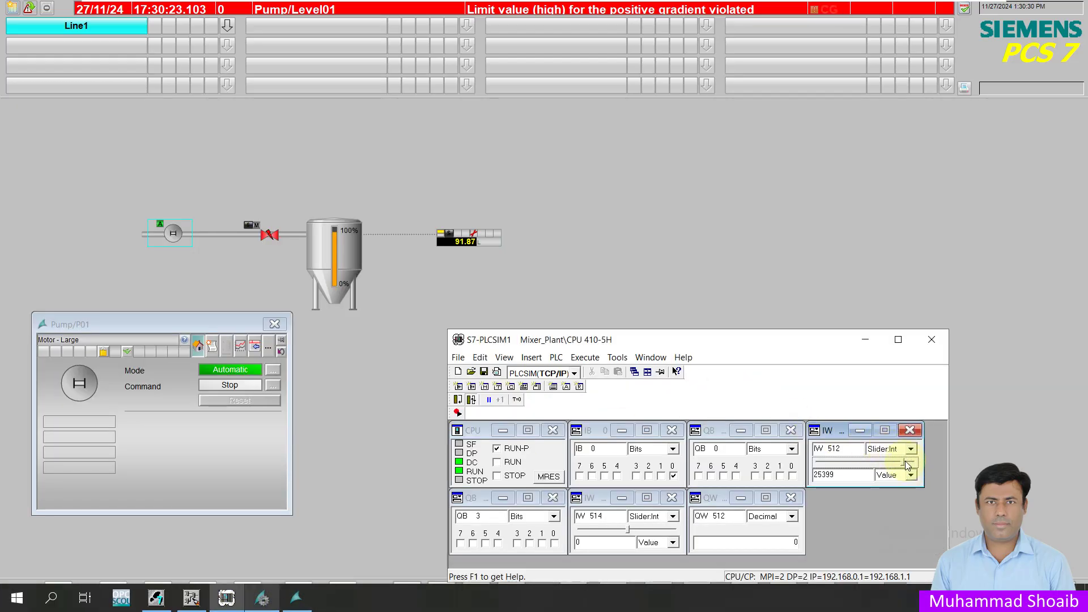
pyautogui.moveTo(903, 462); pyautogui.dragTo(896, 462)
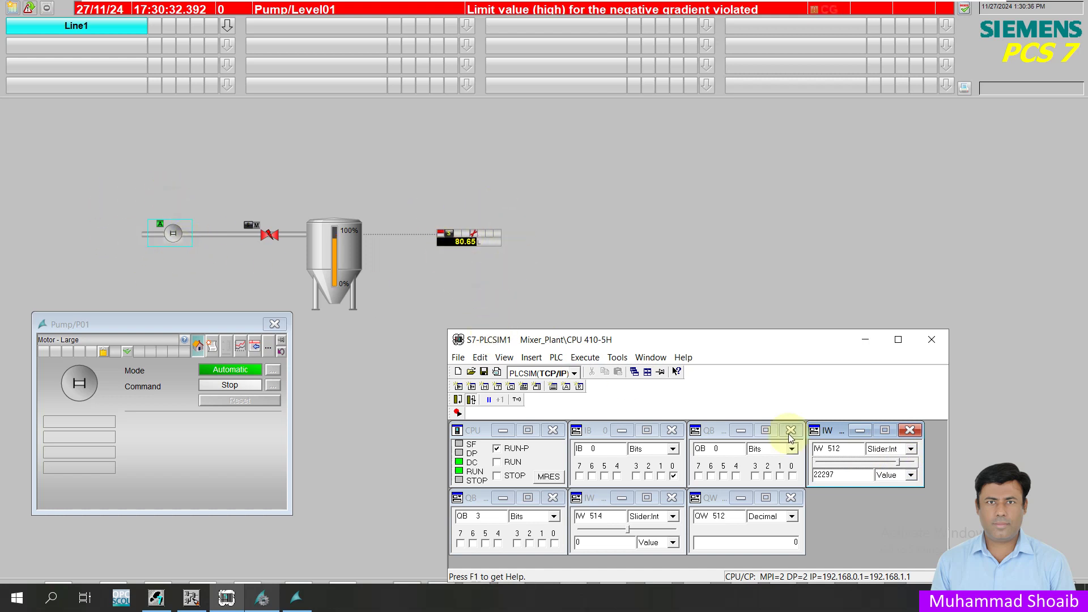
pyautogui.moveTo(899, 466); pyautogui.dragTo(873, 464)
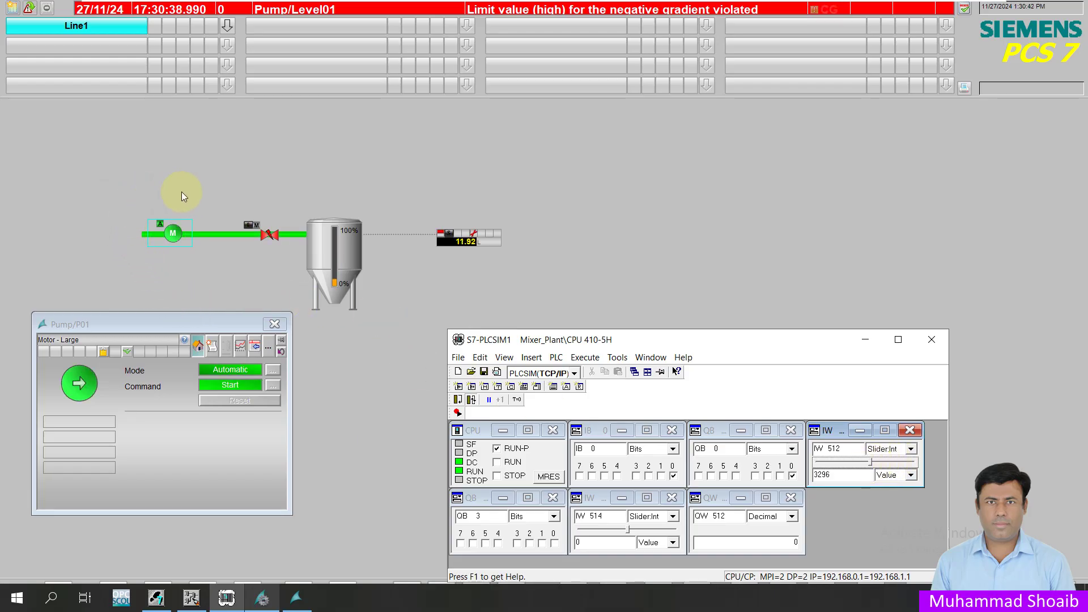
pyautogui.moveTo(871, 462); pyautogui.dragTo(901, 464)
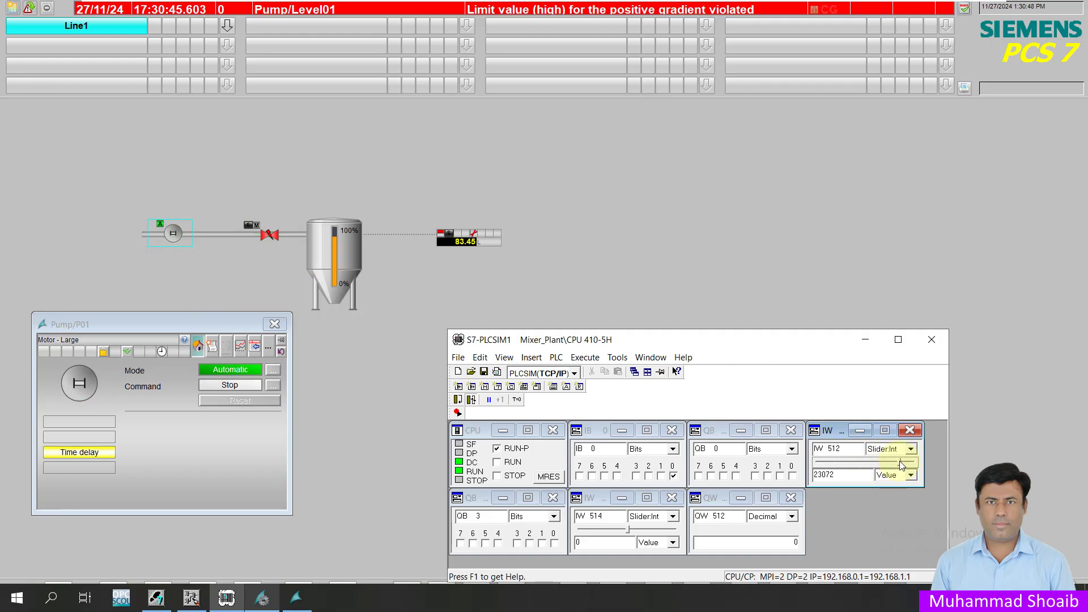
pyautogui.moveTo(901, 463); pyautogui.dragTo(874, 464)
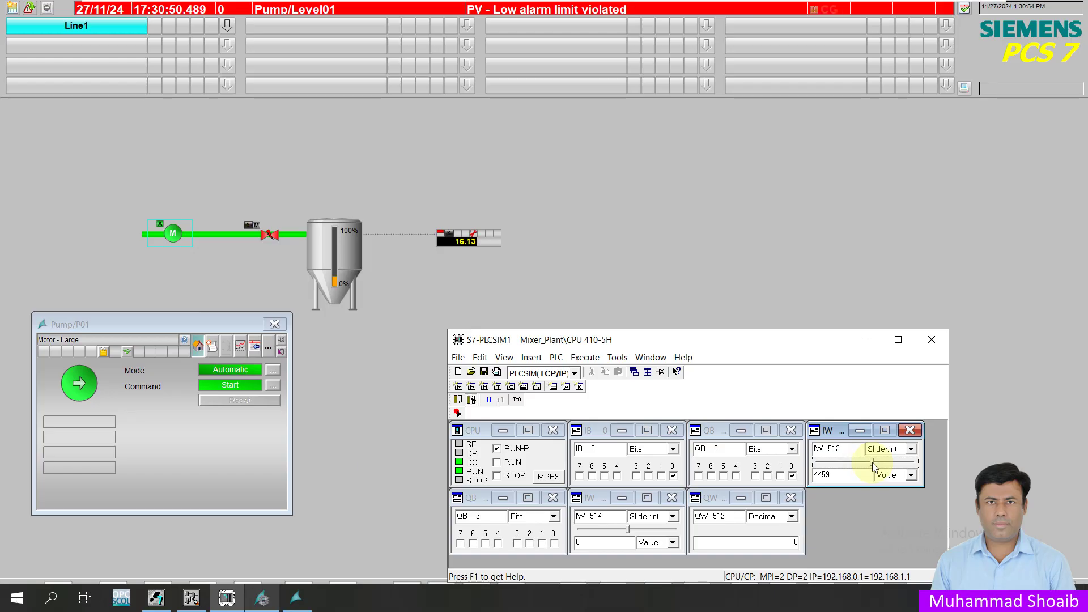
# Switch pump P01 to manual mode by clearing bit 0 and setting bit 1 of IB 0
pyautogui.click(674, 477)
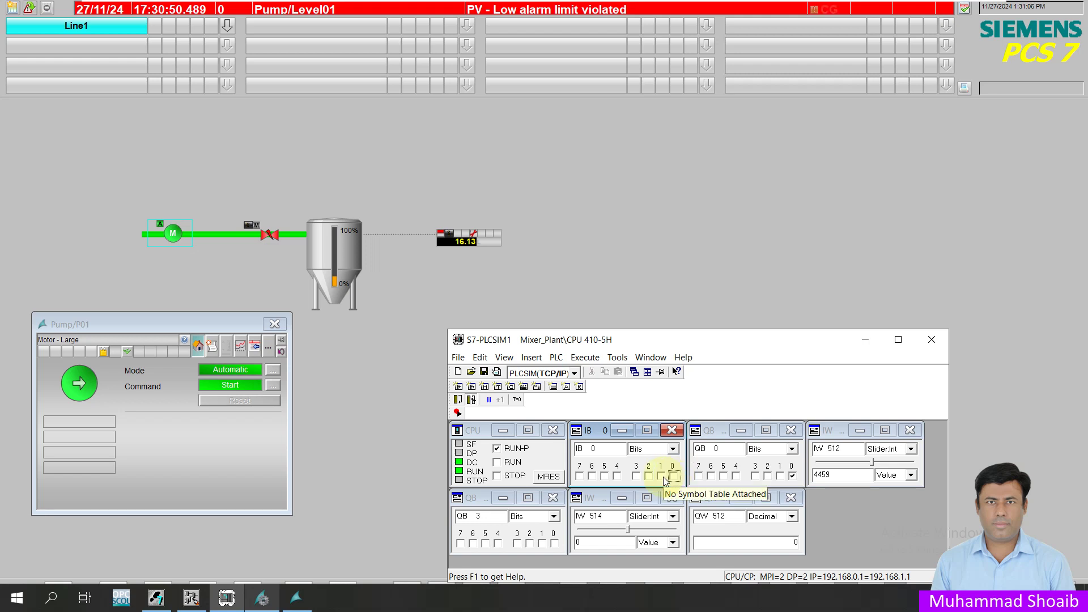
pyautogui.click(661, 476)
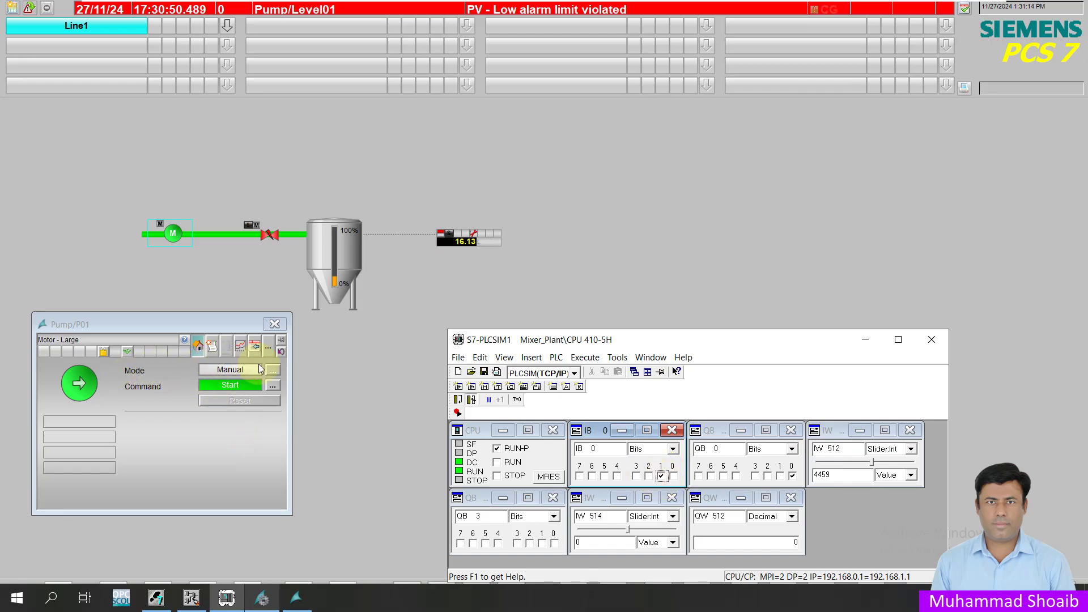
# Test manual operation of P01 by pulsing bit 3 of IB 0 to stop the pump and bit 2 to start it
pyautogui.click(637, 476)
pyautogui.click(637, 476)
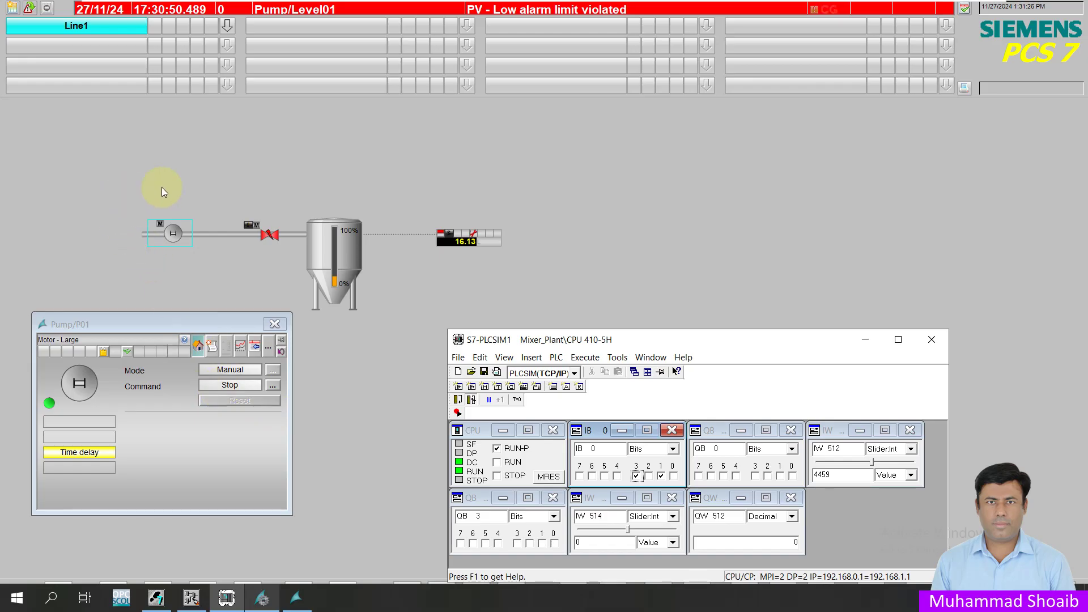
pyautogui.click(636, 476)
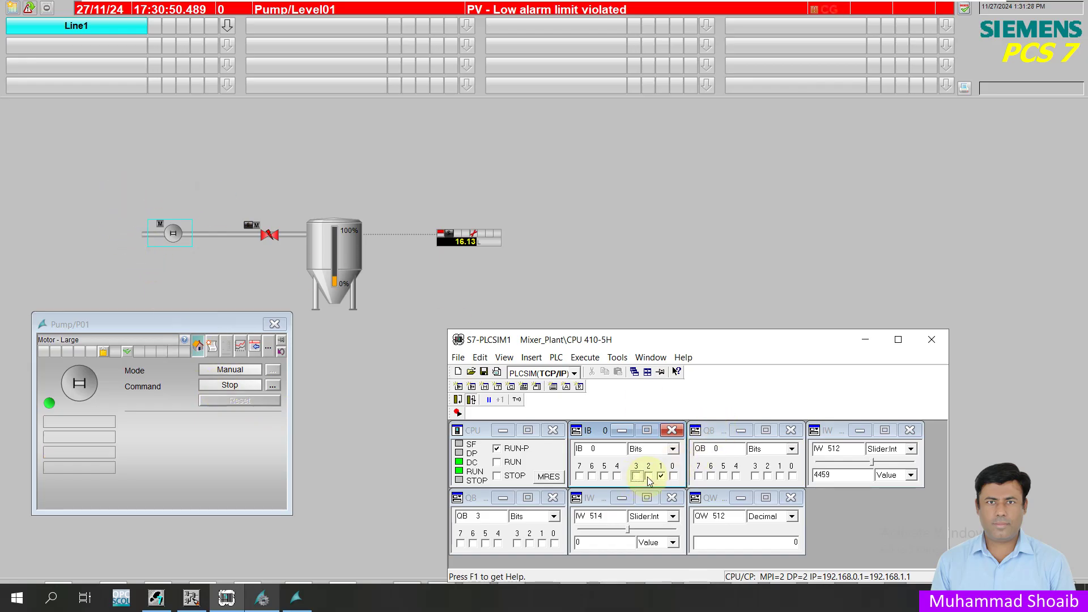
pyautogui.click(649, 477)
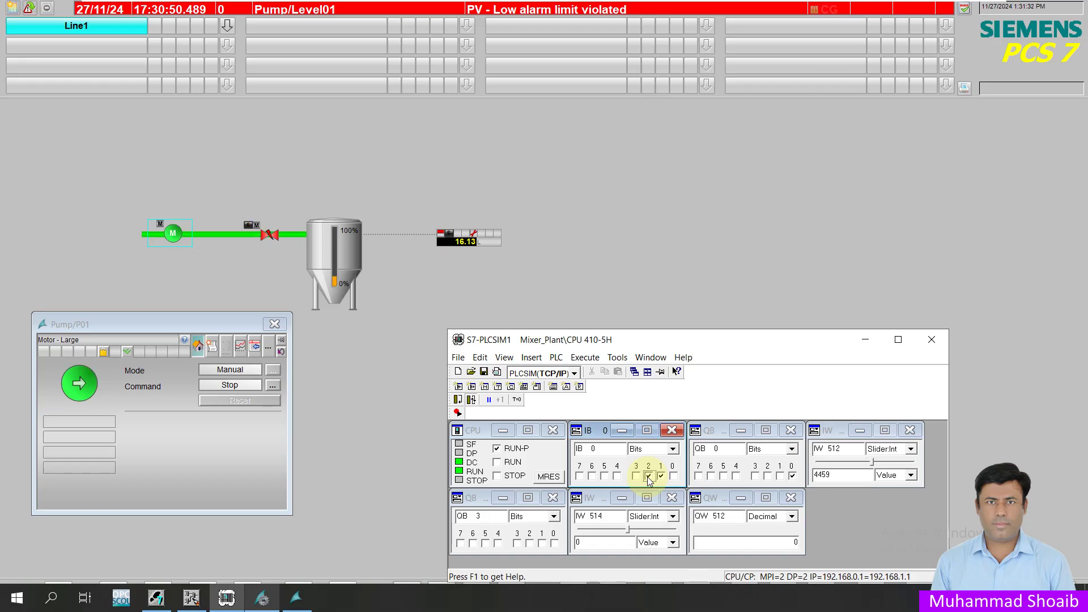
pyautogui.click(649, 476)
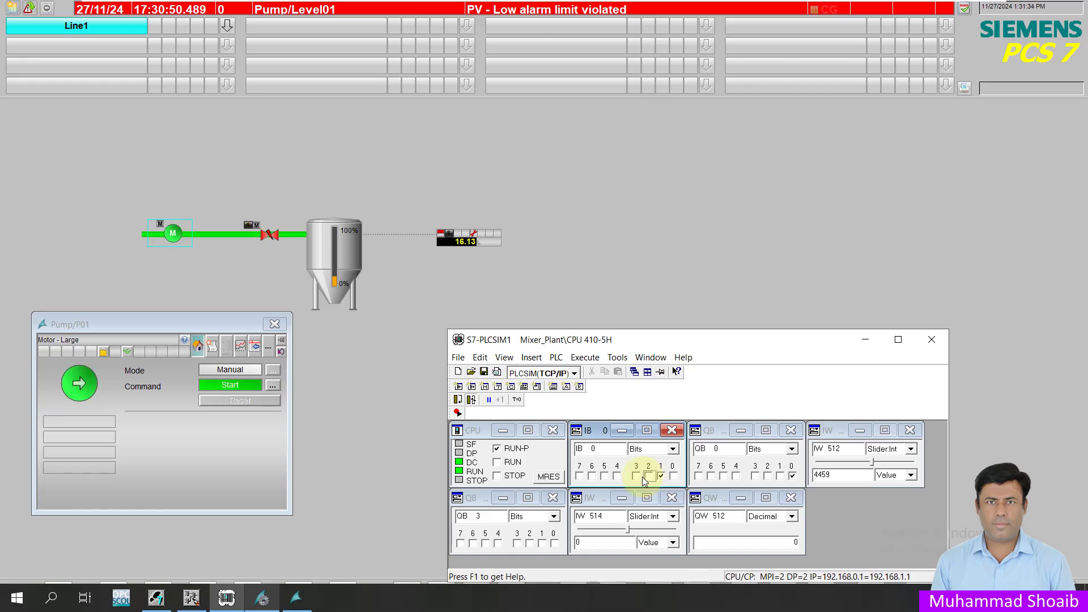